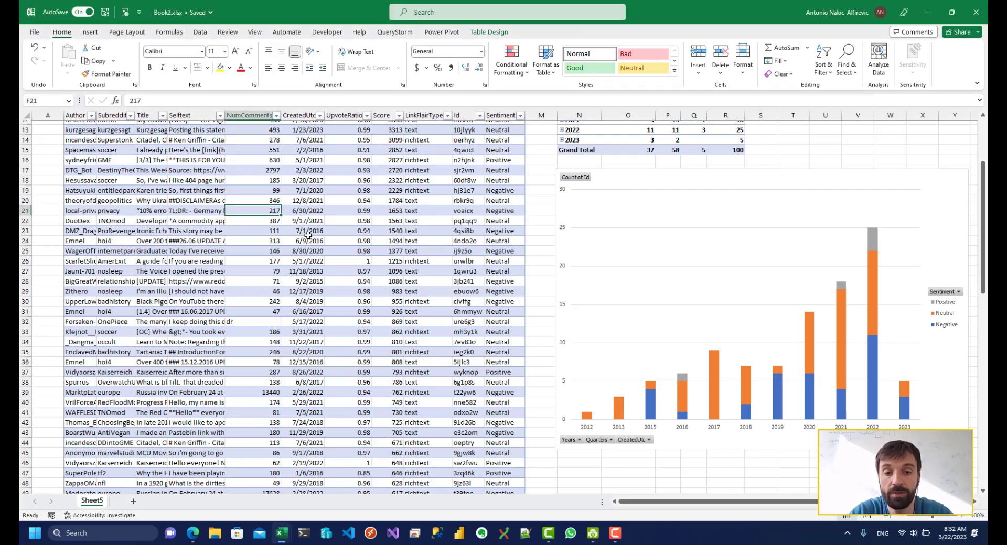
Step: Scroll through the existing r/pics France posts sheet and check the LinkFlairType column
scroll(312, 241, "up", 4)
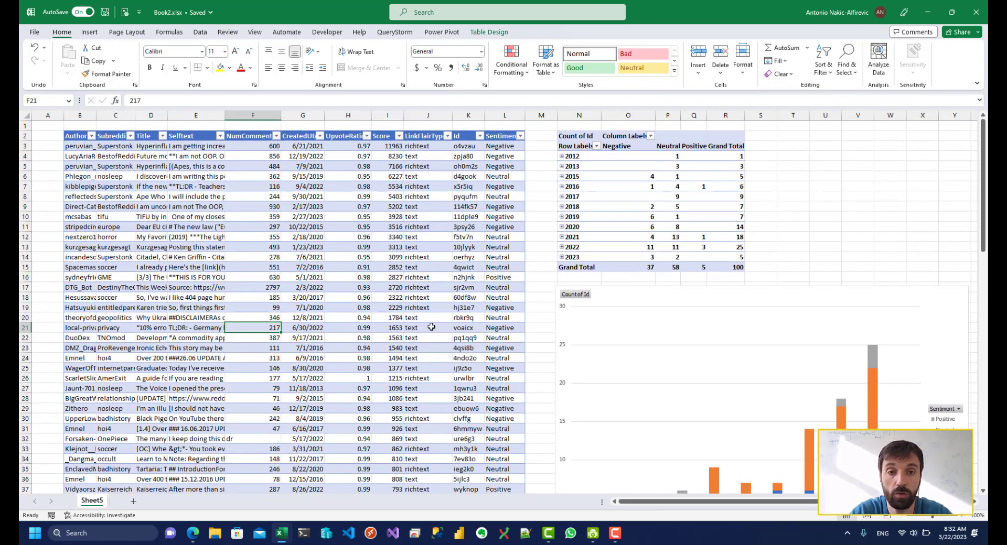
scroll(431, 327, "down", 1)
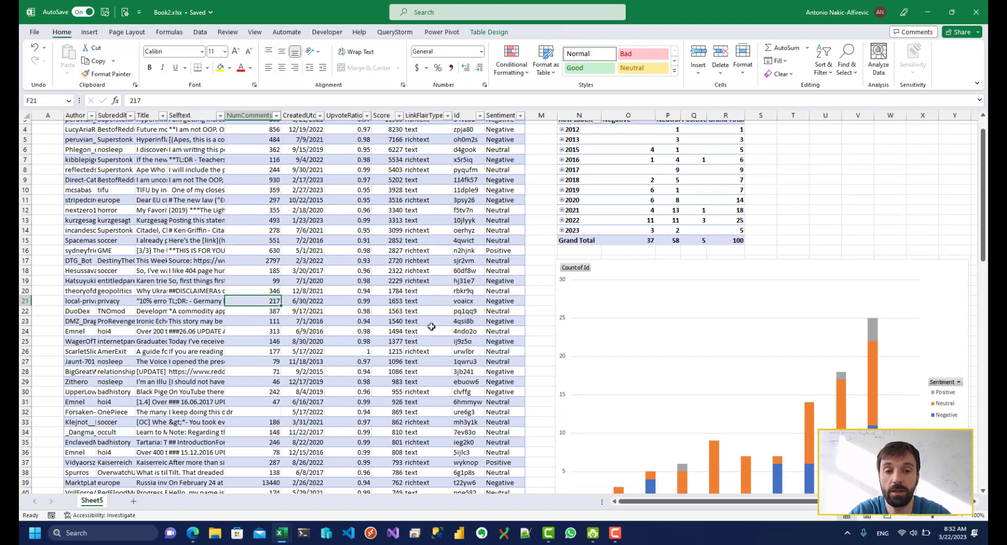
scroll(431, 327, "up", 1)
scroll(431, 328, "down", 1)
scroll(431, 328, "up", 1)
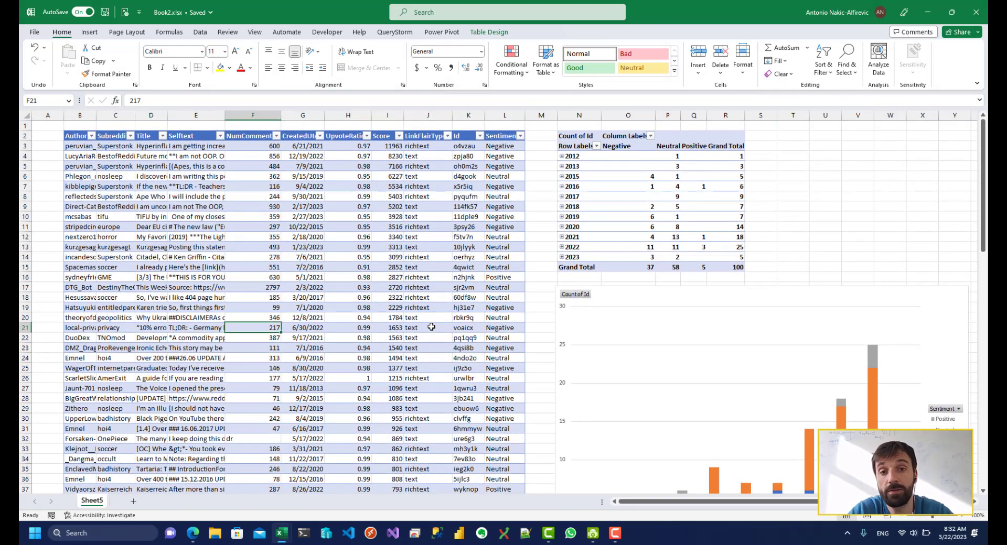
left_click(431, 327)
key("ctrl+Up")
scroll(259, 188, "down", 1)
scroll(259, 188, "up", 1)
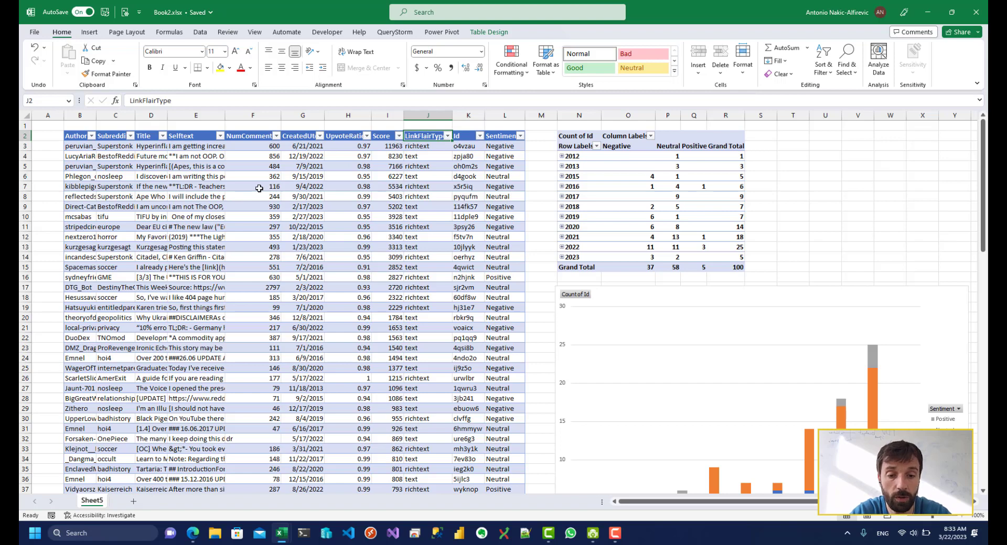
Step: Inspect sample posts: row 7's comment count and Selftext, row 23's score 1540, row 28's date
left_click(259, 188)
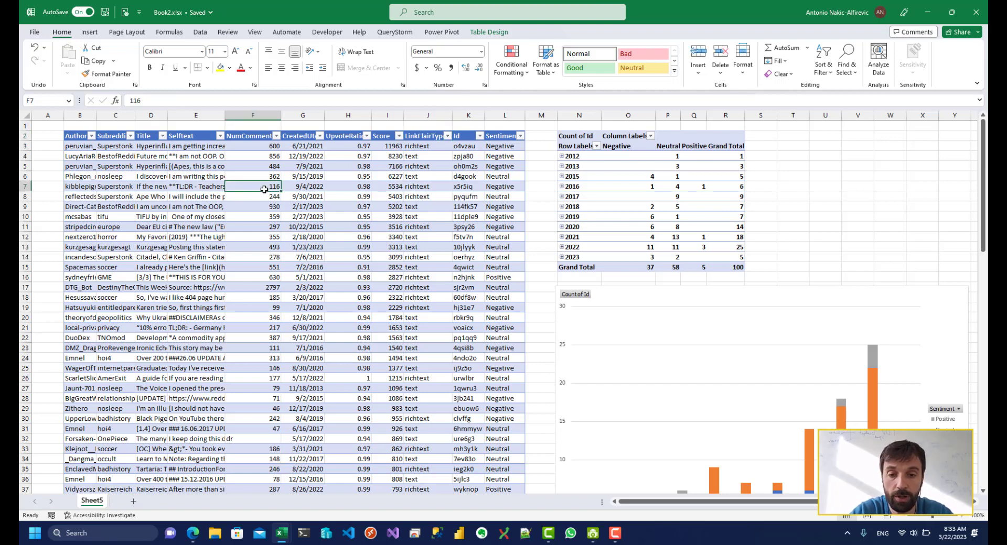
left_click(172, 184)
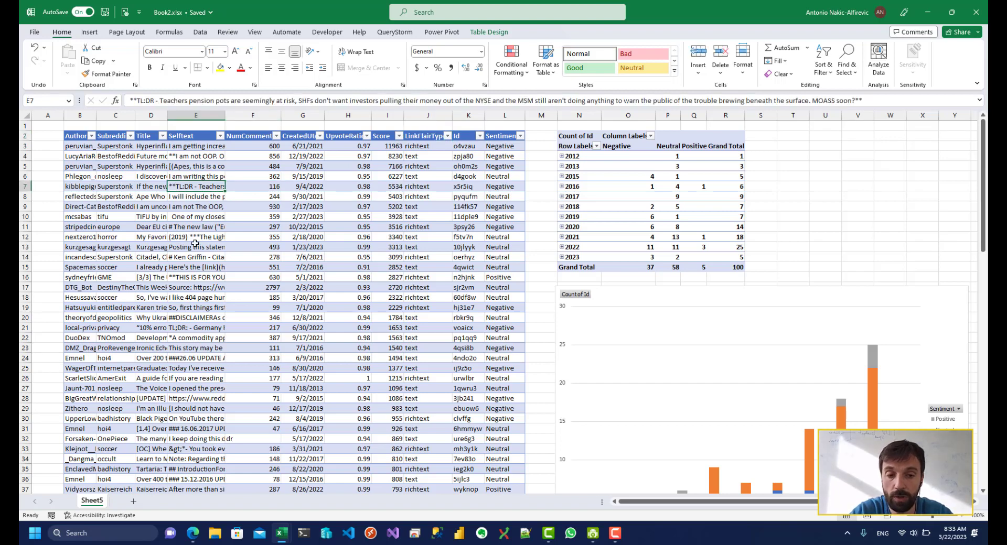
scroll(318, 285, "down", 4)
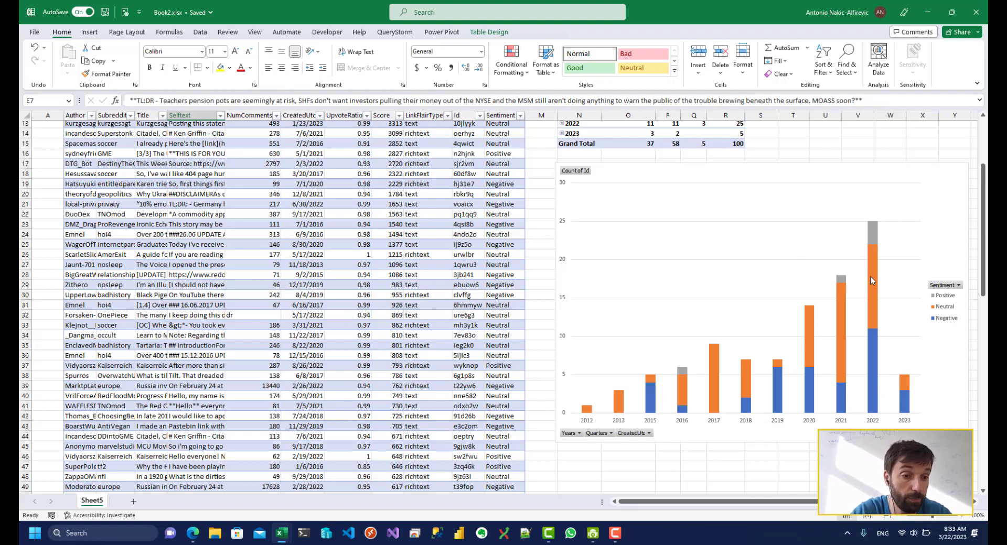
mouse_move(864, 264)
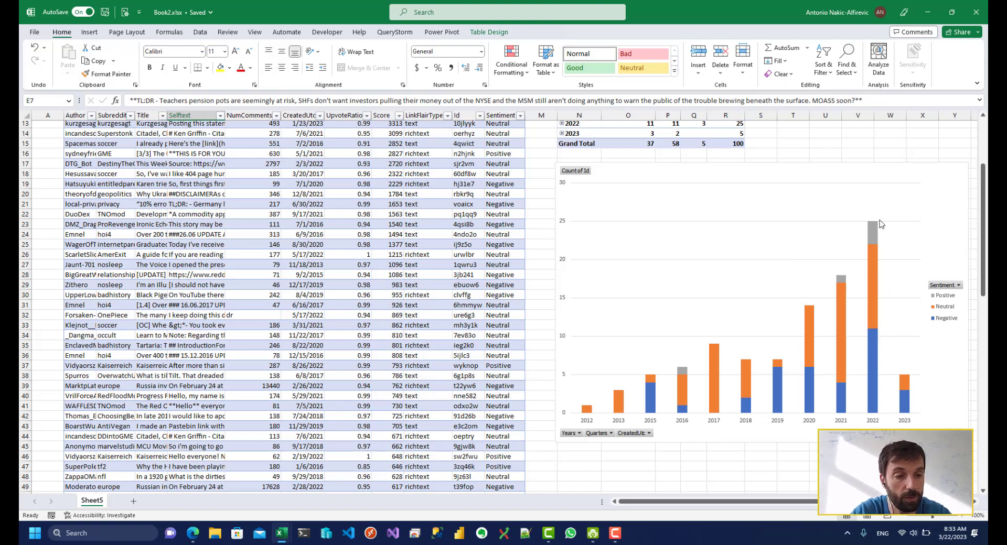
mouse_move(874, 234)
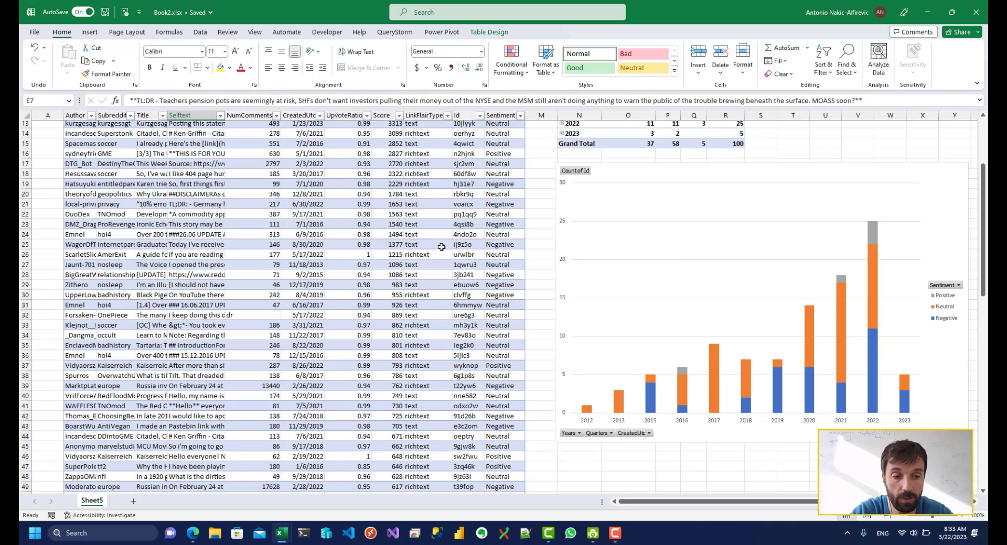
left_click(377, 228)
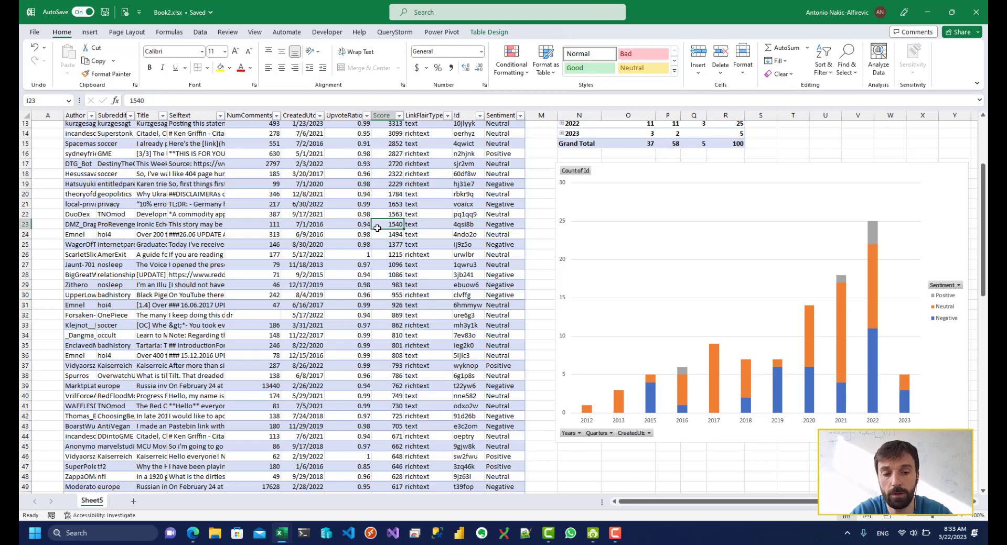
left_click(282, 275)
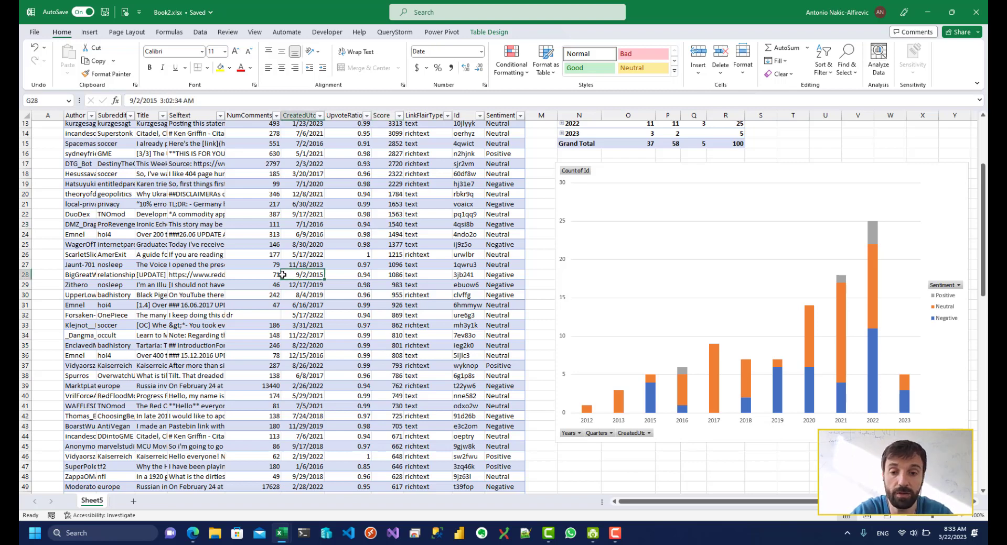
Step: Add a new blank worksheet, Sheet8, and select C4 as the working cell
left_click(133, 502)
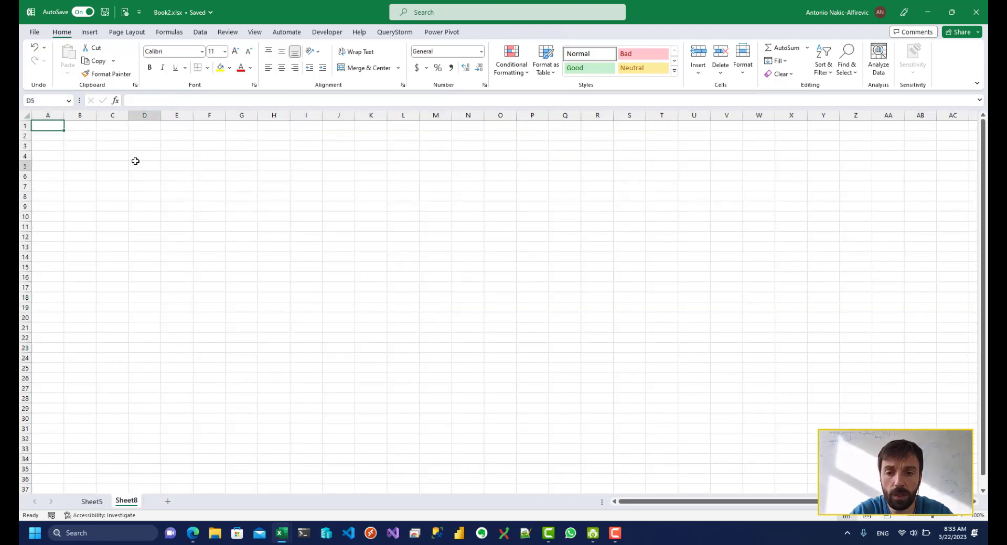
left_click(135, 161)
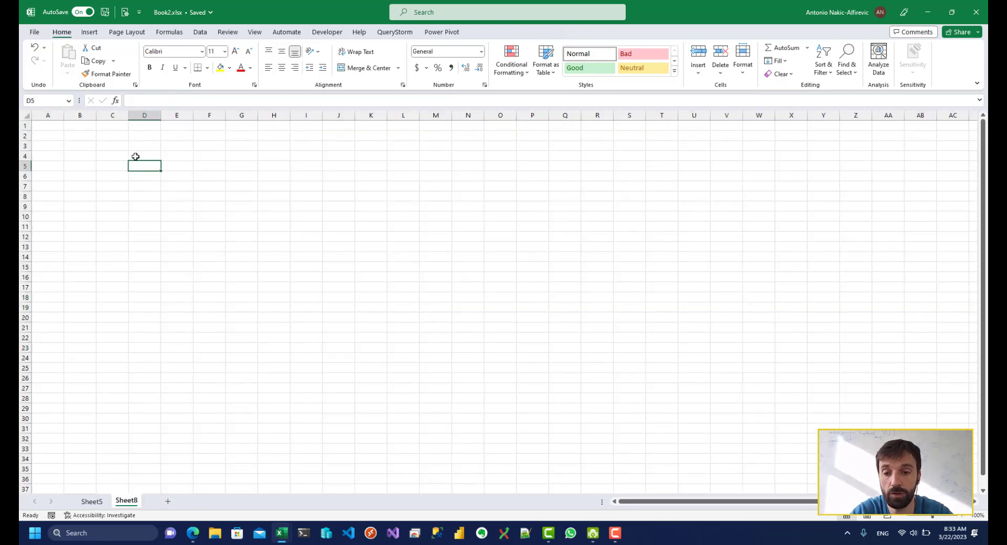
left_click(124, 155)
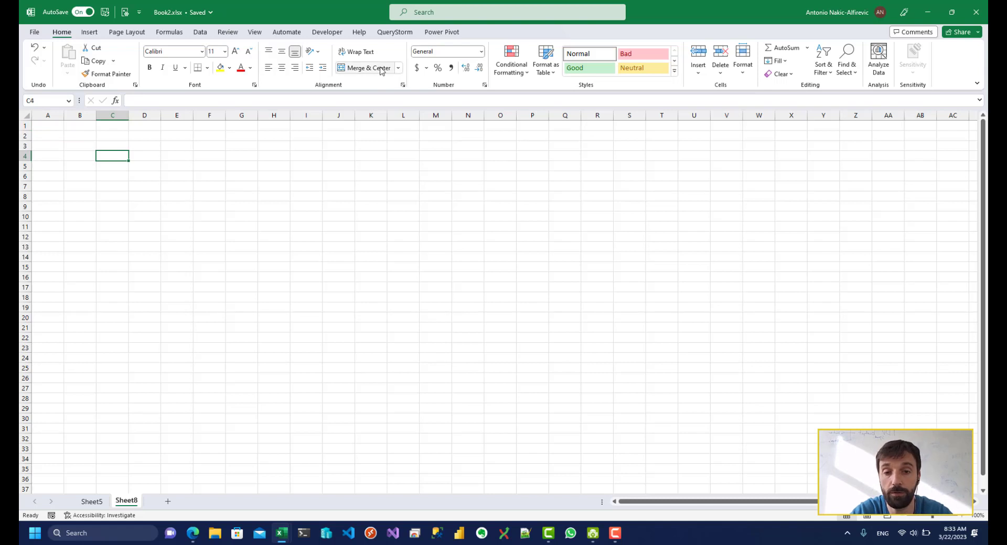
Step: Browse the online QueryStorm extensions, including ForReddit's post-search and comment functions
left_click(395, 32)
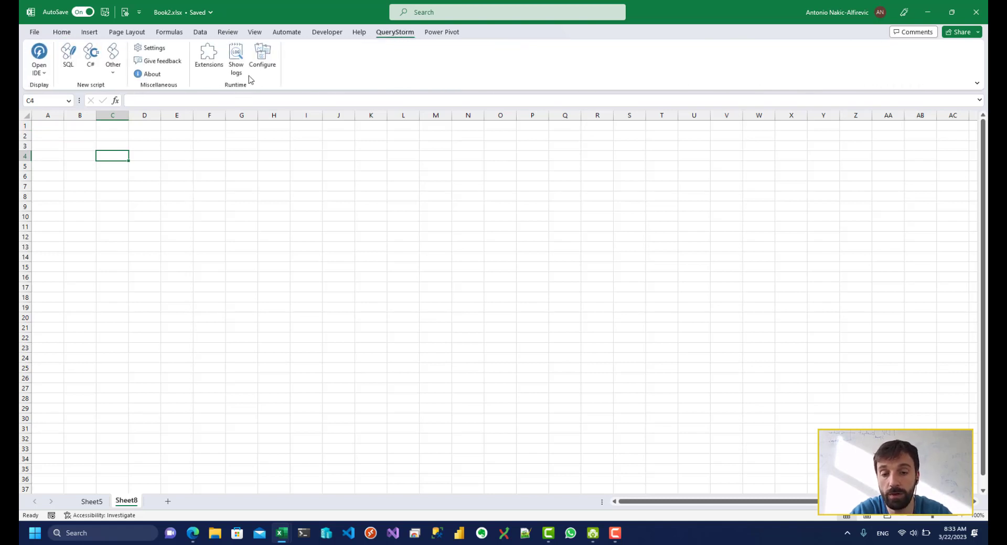
left_click(208, 58)
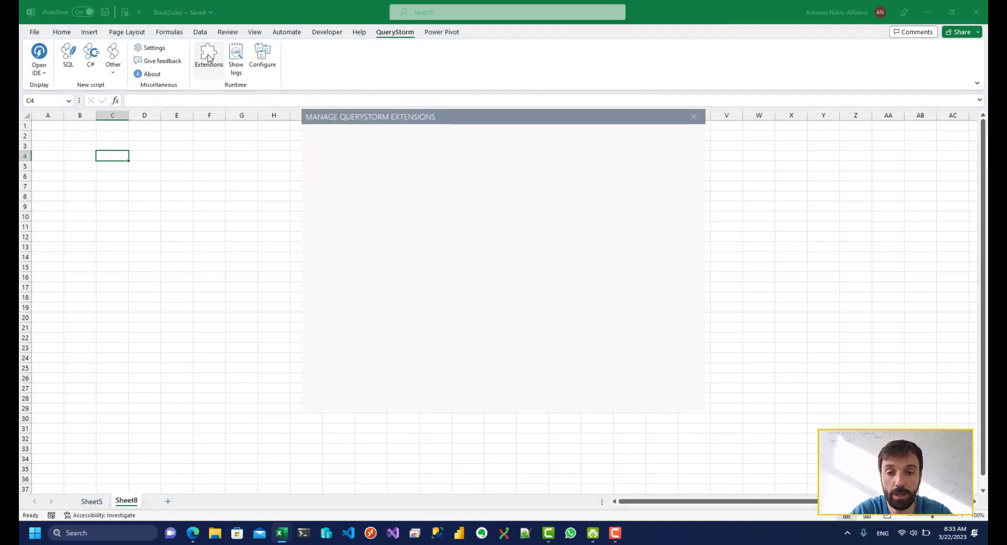
left_click(357, 217)
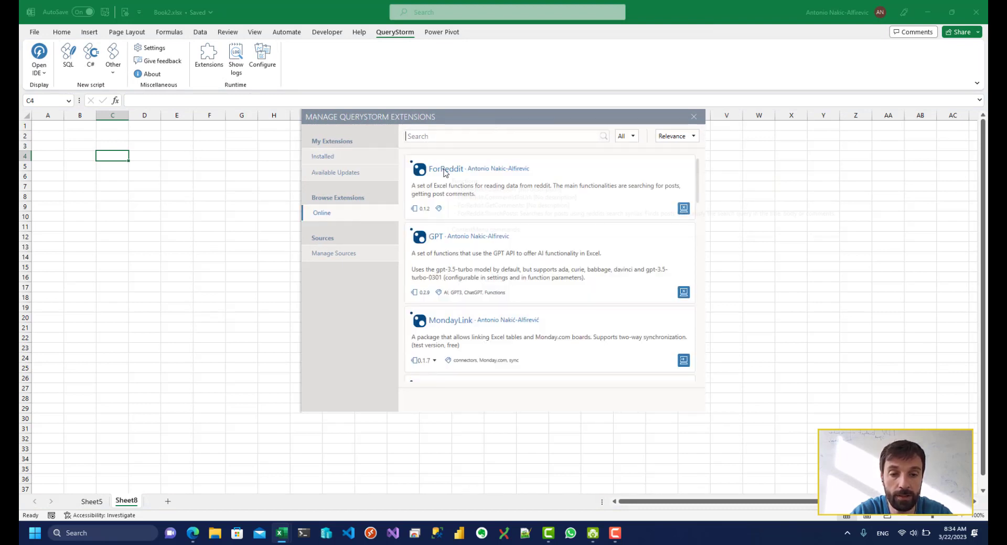
mouse_move(445, 172)
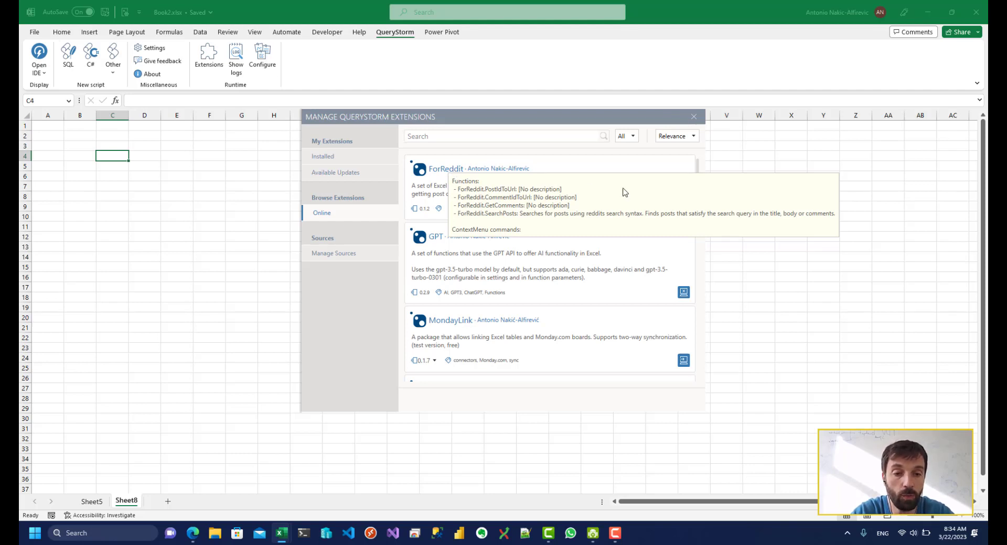
Step: Close the extensions manager, type =forre in C4, and compare the ForReddit function suggestions
left_click(695, 118)
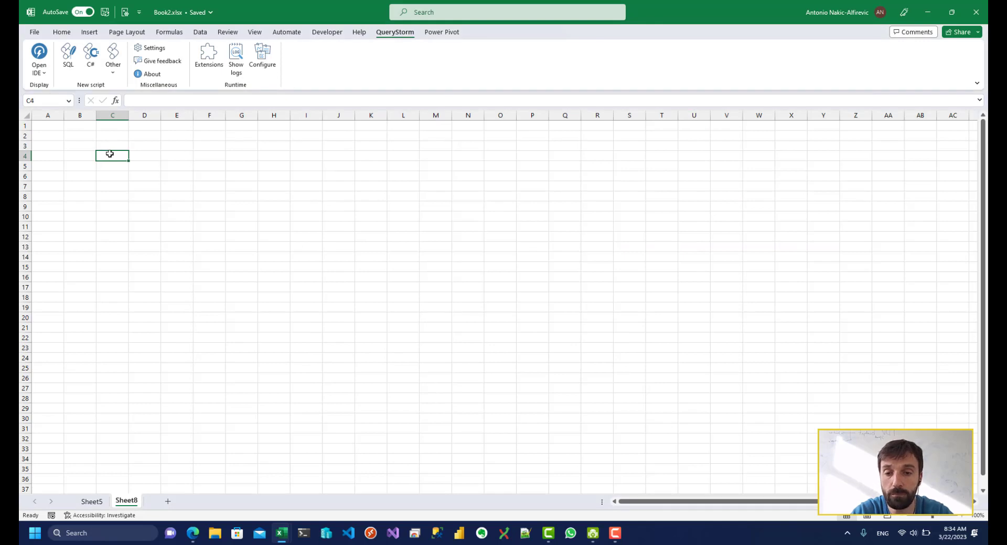
type("=forre")
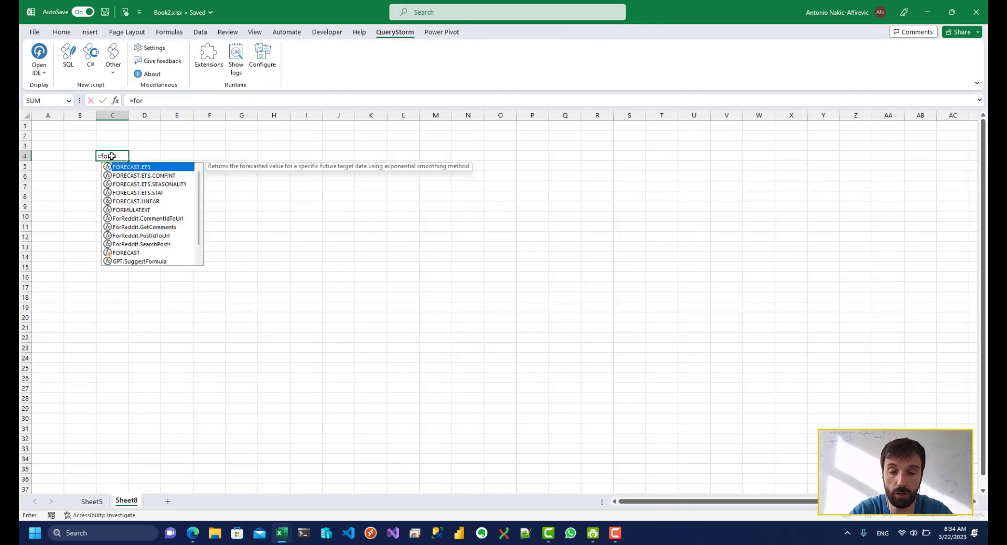
key("Down")
key("Down")
key("Down")
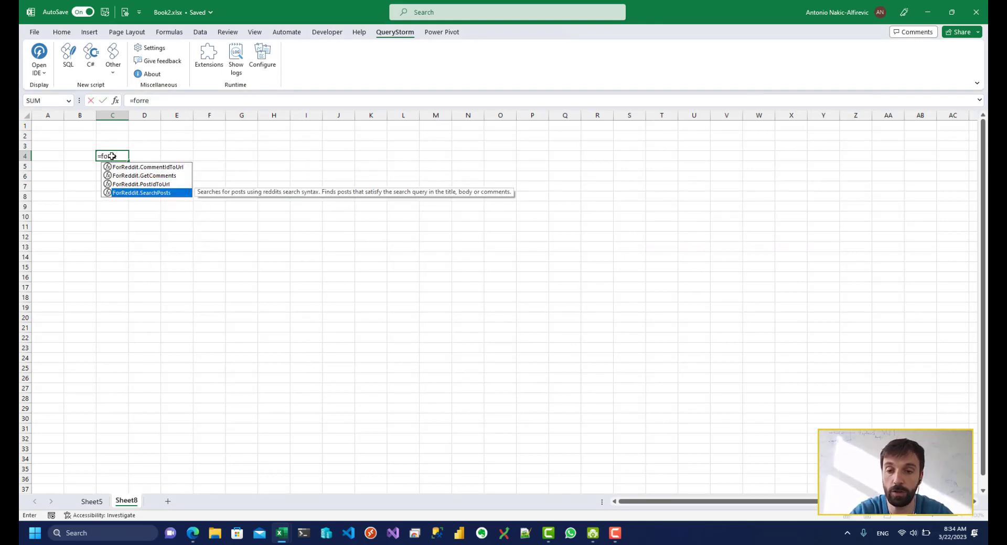
key("Up")
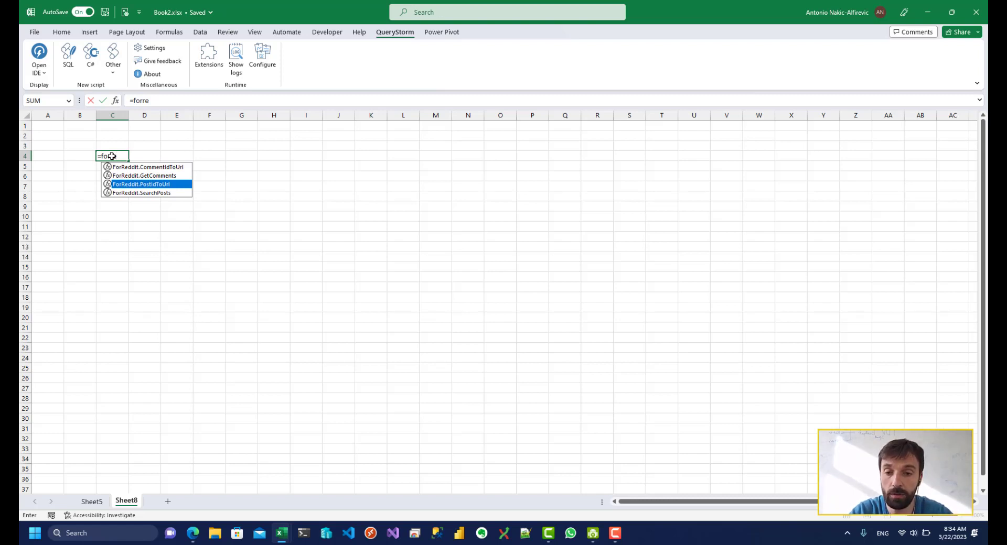
key("Down")
key("Up")
key("Up")
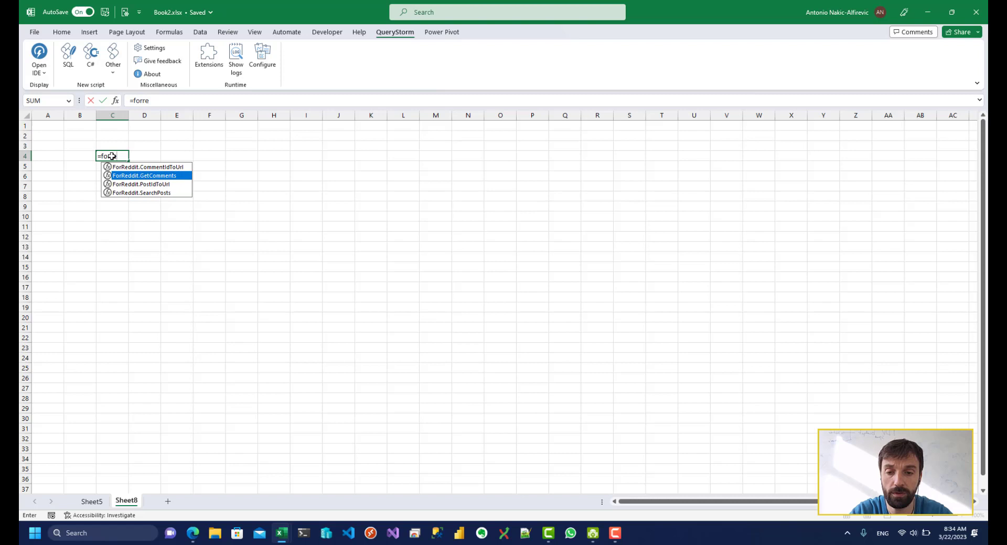
key("Down")
key("Down")
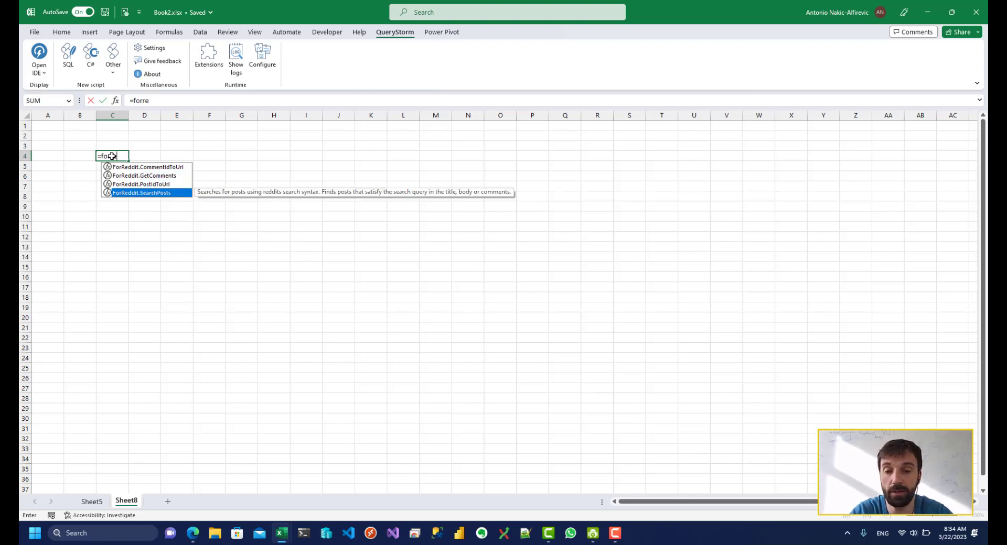
key("Up")
key("Up")
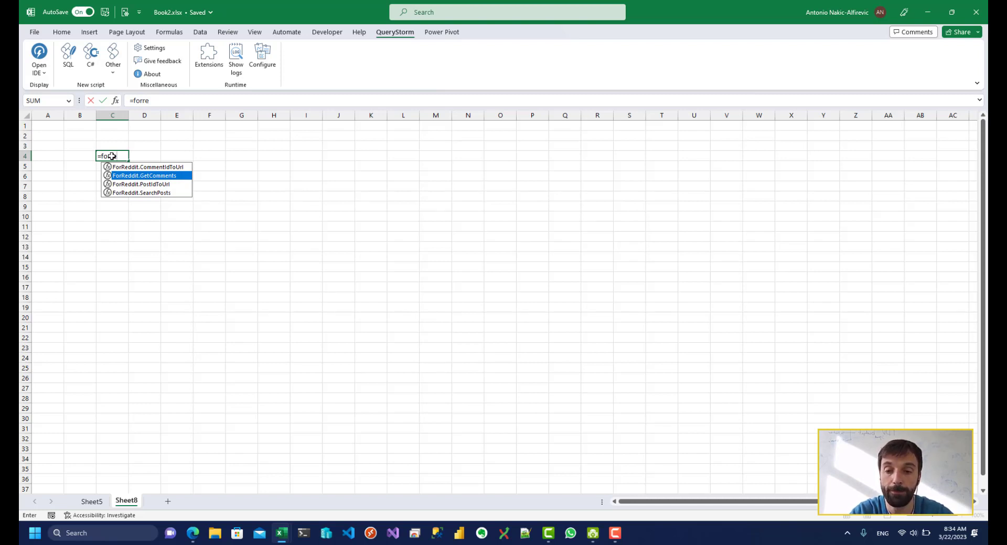
key("Up")
key("Down")
key("Down")
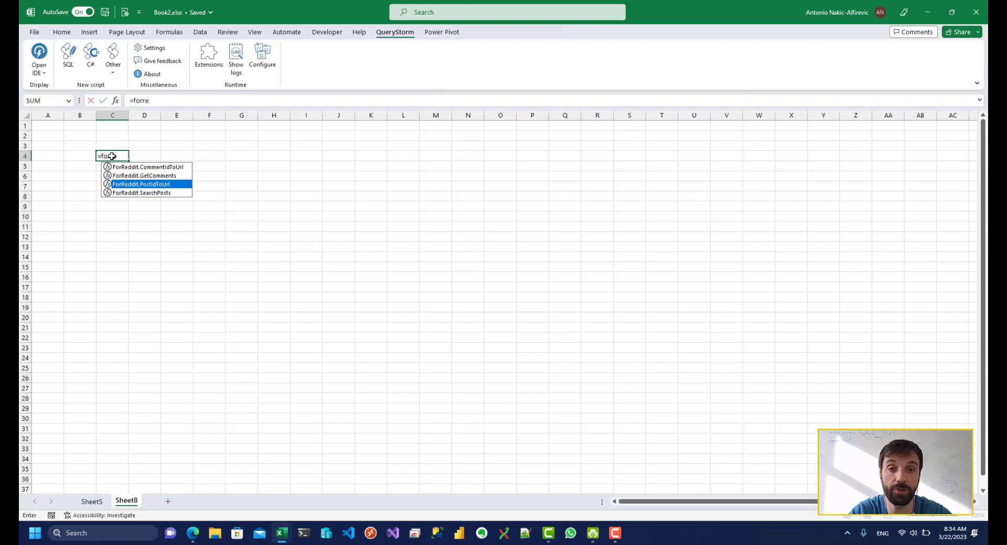
key("Down")
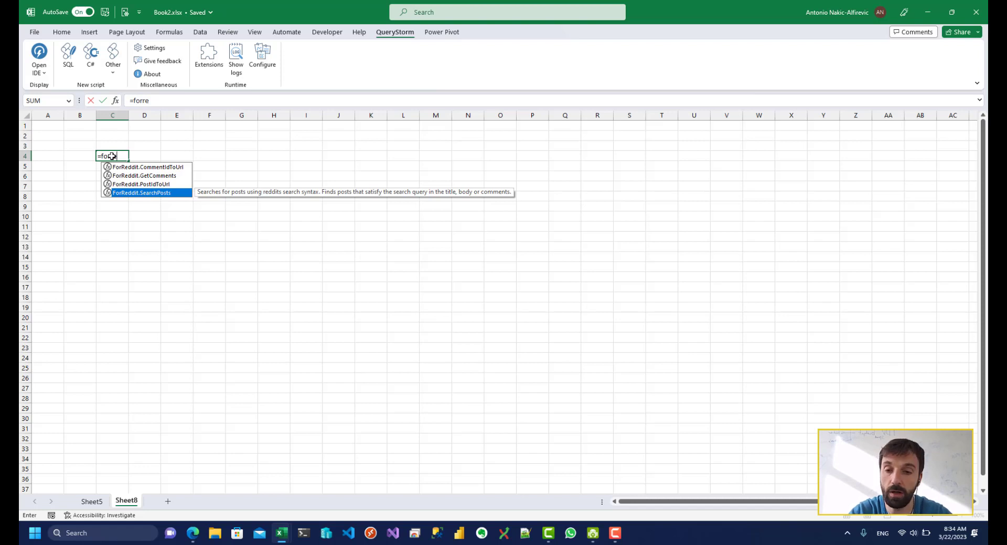
key("Up")
key("Down")
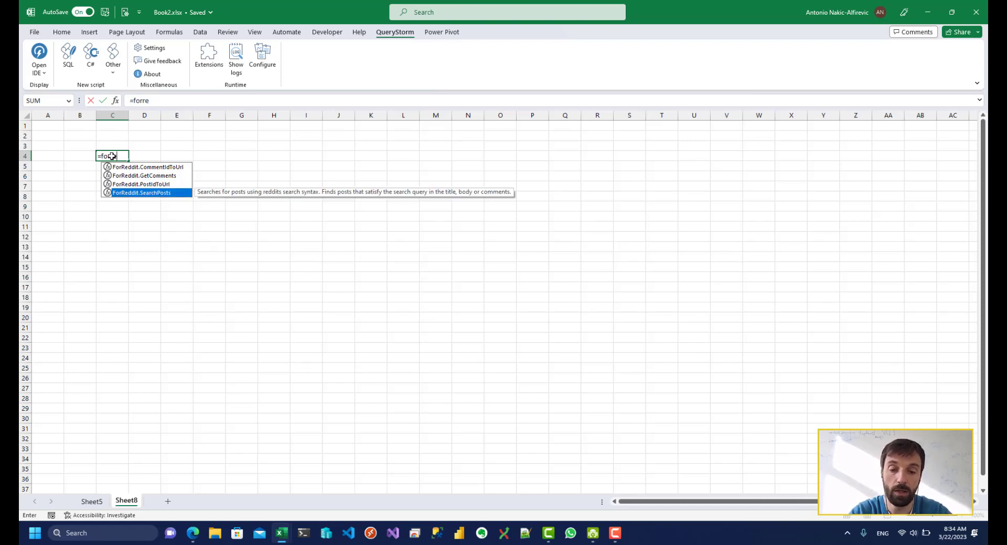
Step: Complete and run =ForReddit.SearchPosts("France") in C4
key("Tab")
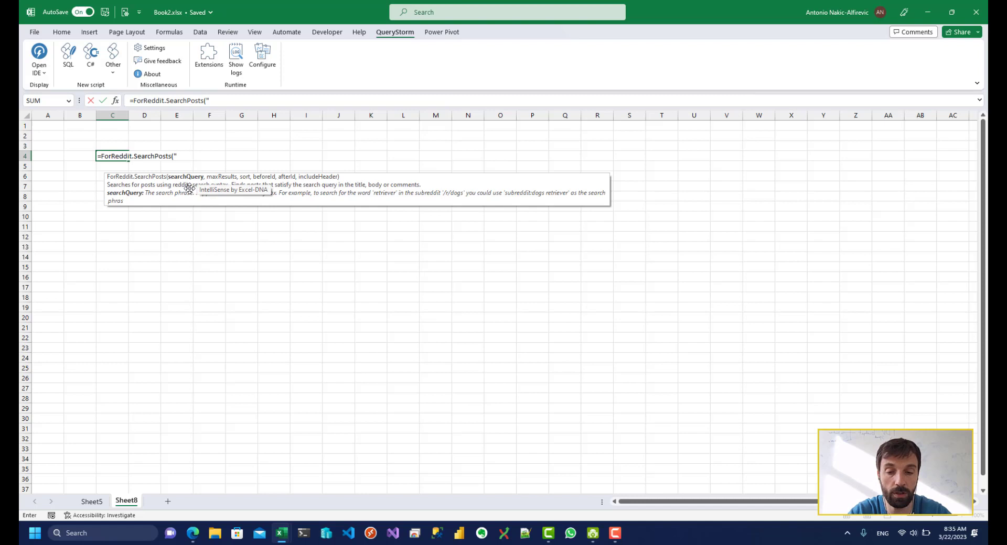
type("France")
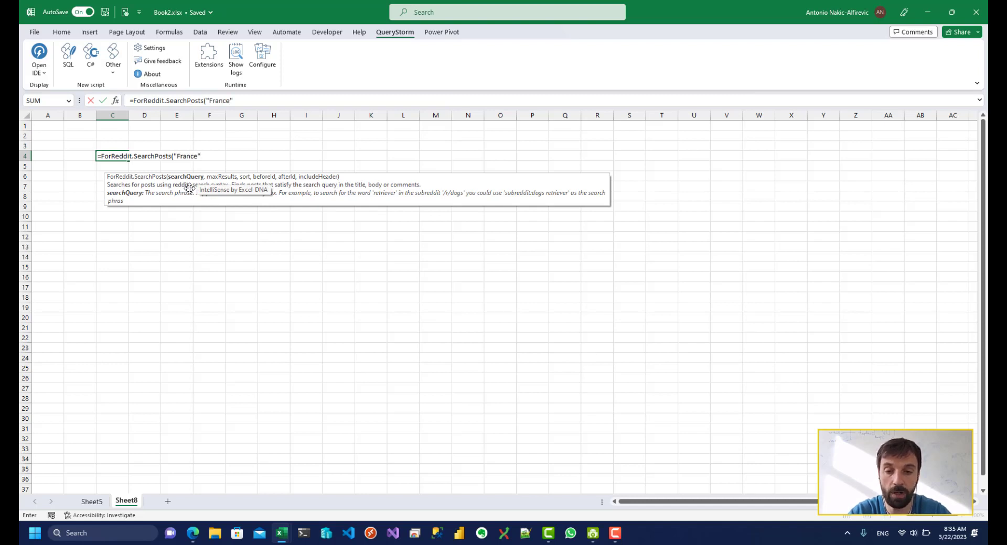
type("\"")
key("Return")
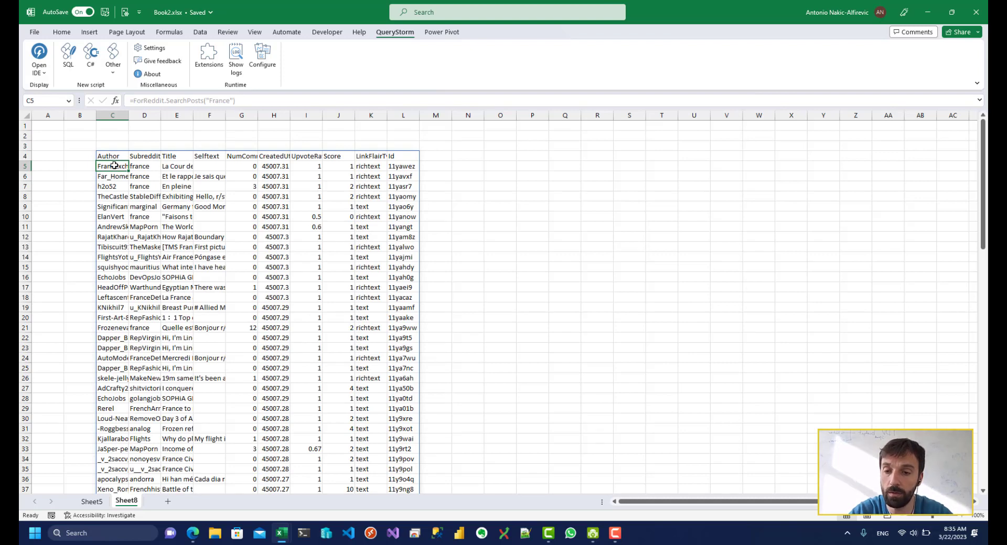
Step: Jump to the last result row (around row 104) and back to C4 to gauge the ~100 posts
key("ctrl+Down")
key("Up")
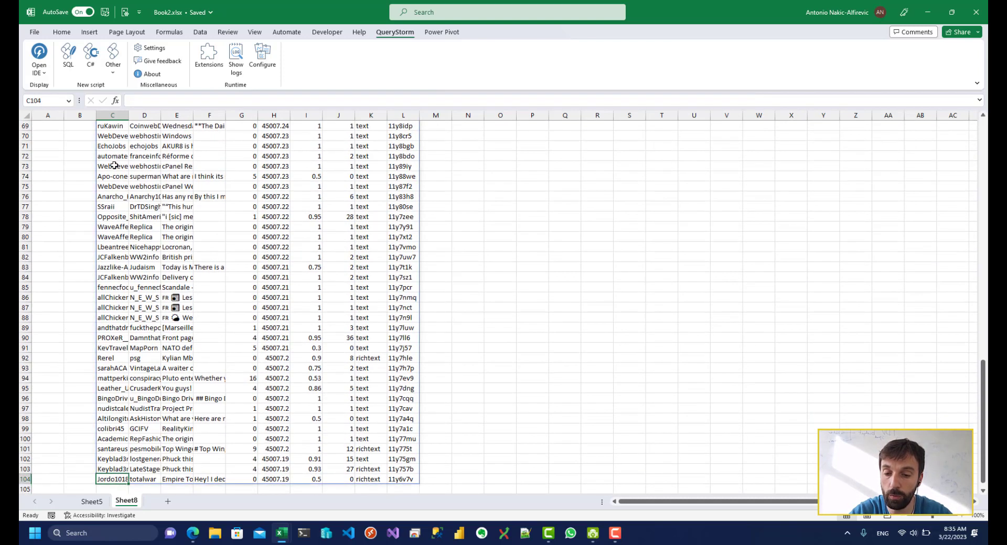
key("ctrl+Up")
key("ctrl+Up")
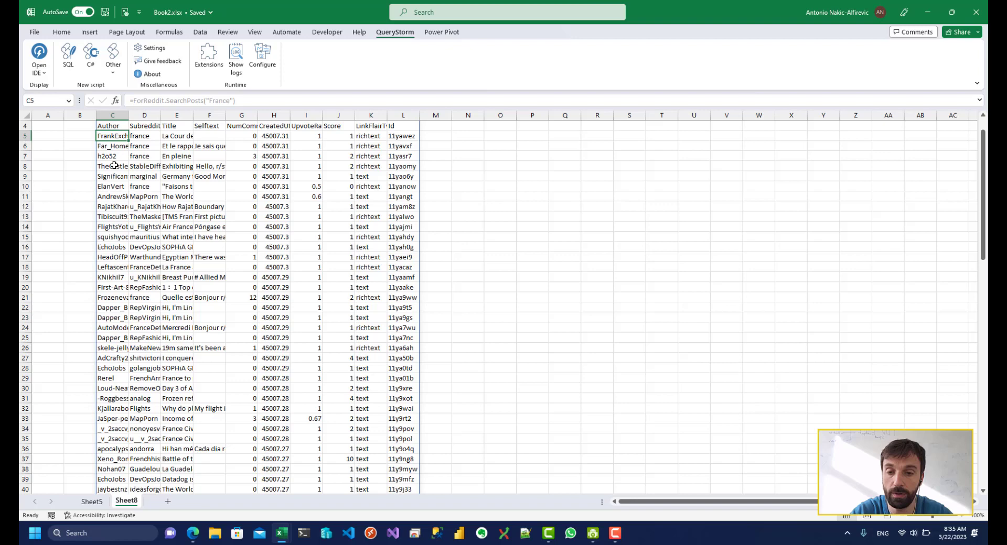
key("ctrl+Down")
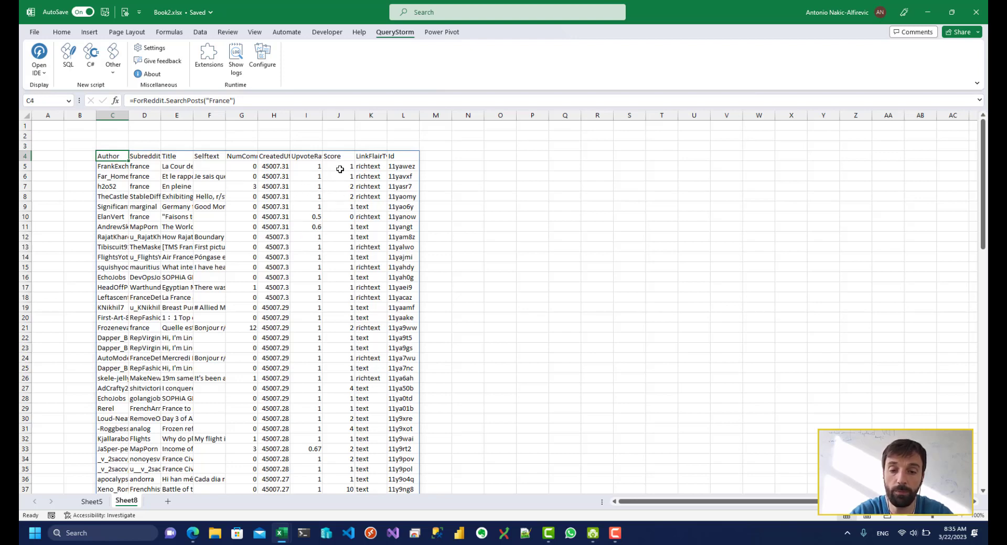
Step: Limit the France search formula to 10 posts
left_click(252, 106)
key("BackSpace")
type(",")
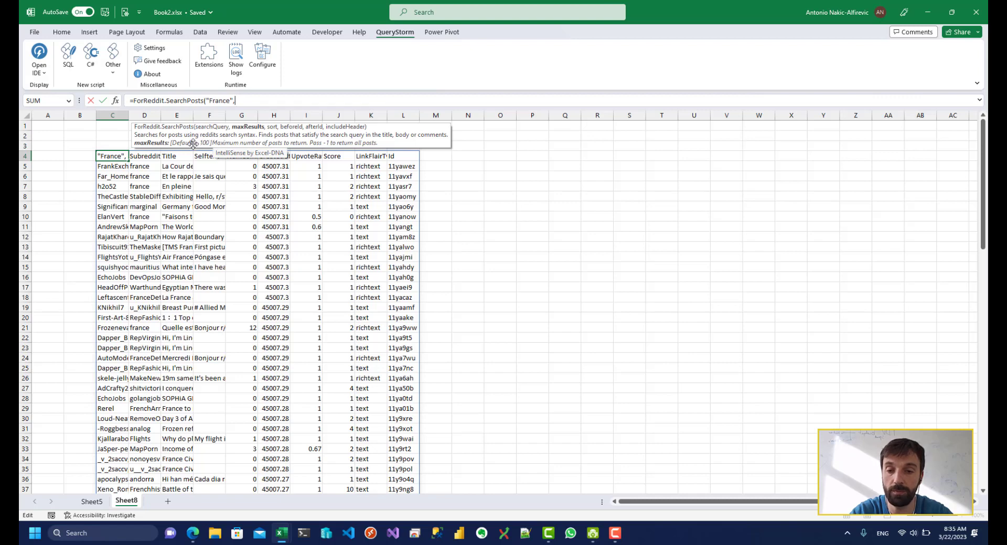
type("10")
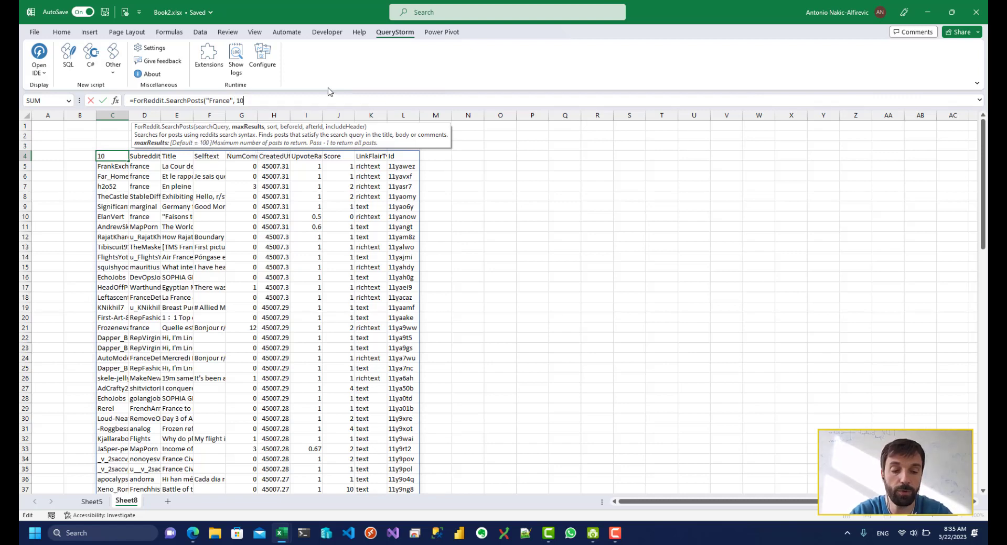
key("Return")
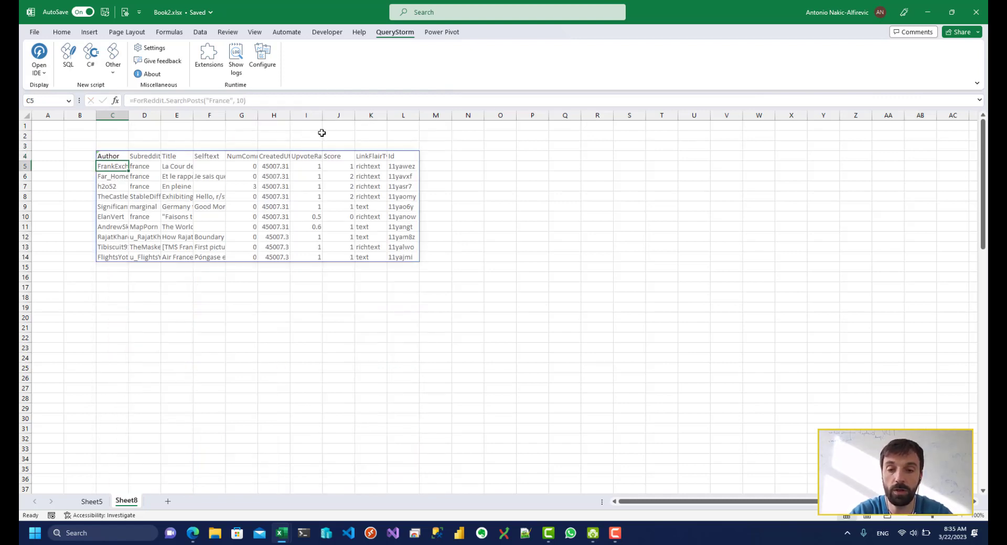
Step: Change the formula to =ForReddit.SearchPosts("France", 20, 0) for 20 relevance-sorted posts
left_click(105, 156)
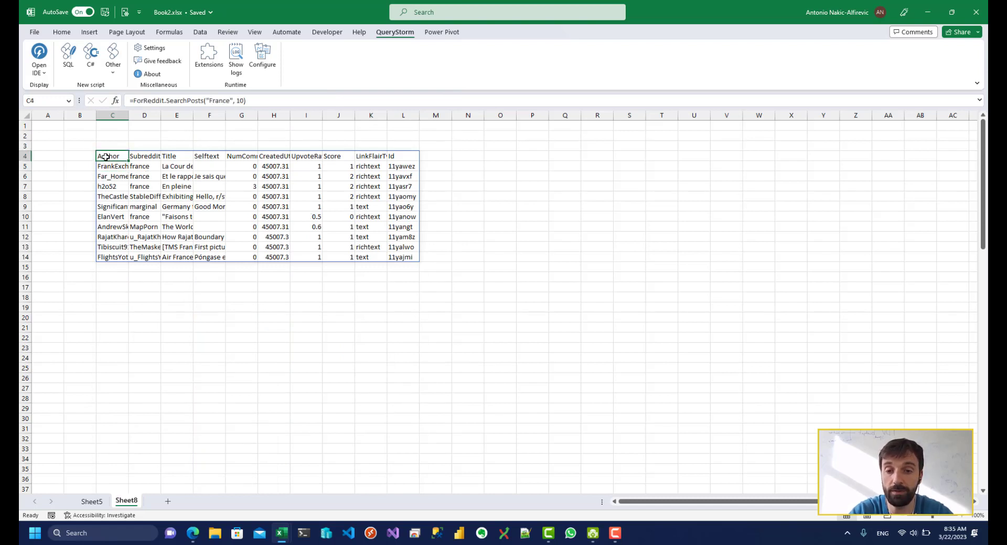
left_click(247, 101)
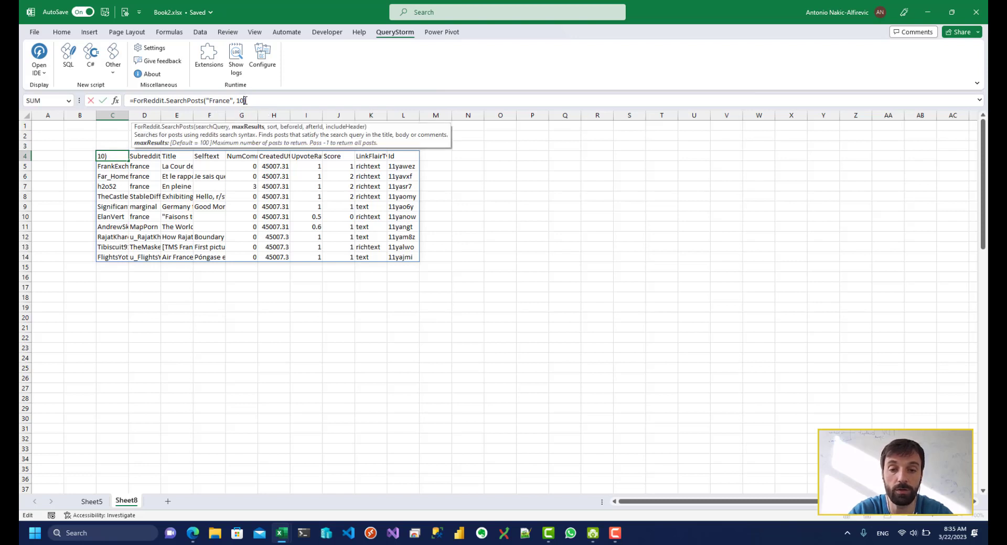
key("BackSpace")
key("BackSpace")
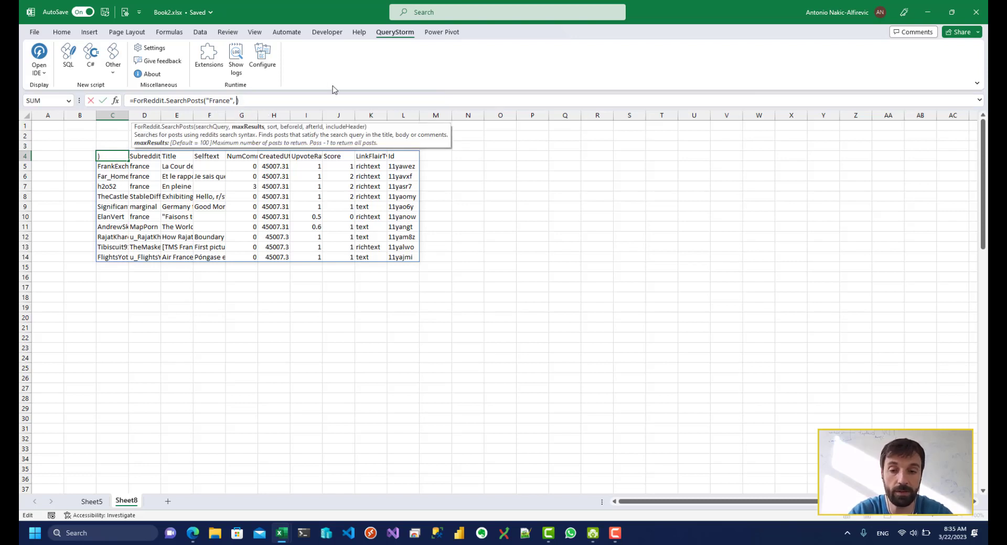
type("-1")
key("BackSpace")
key("BackSpace")
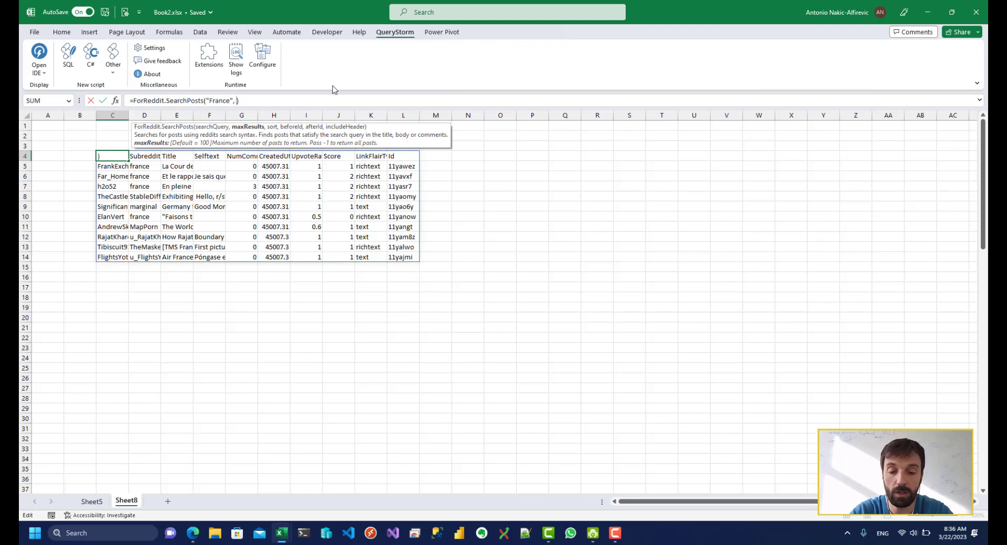
type("20")
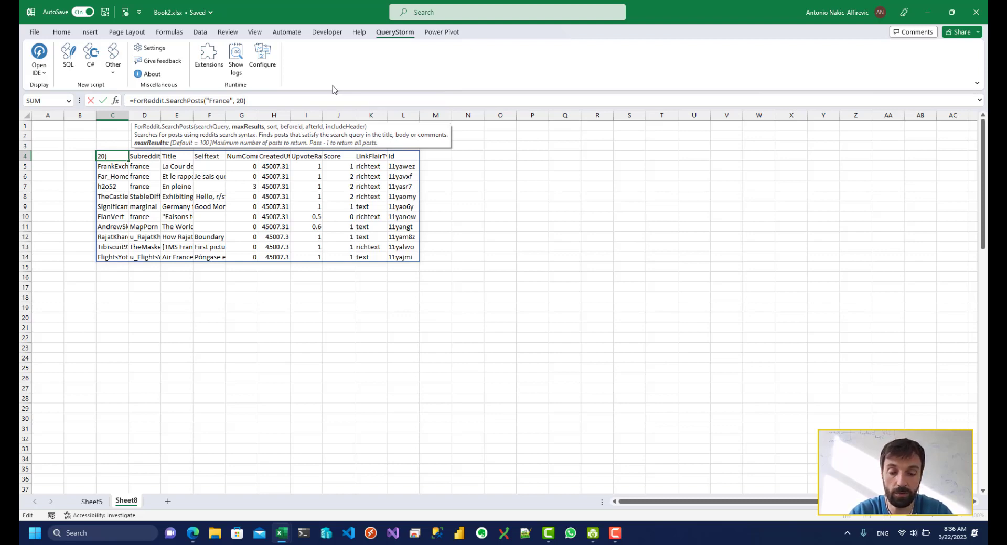
type(",")
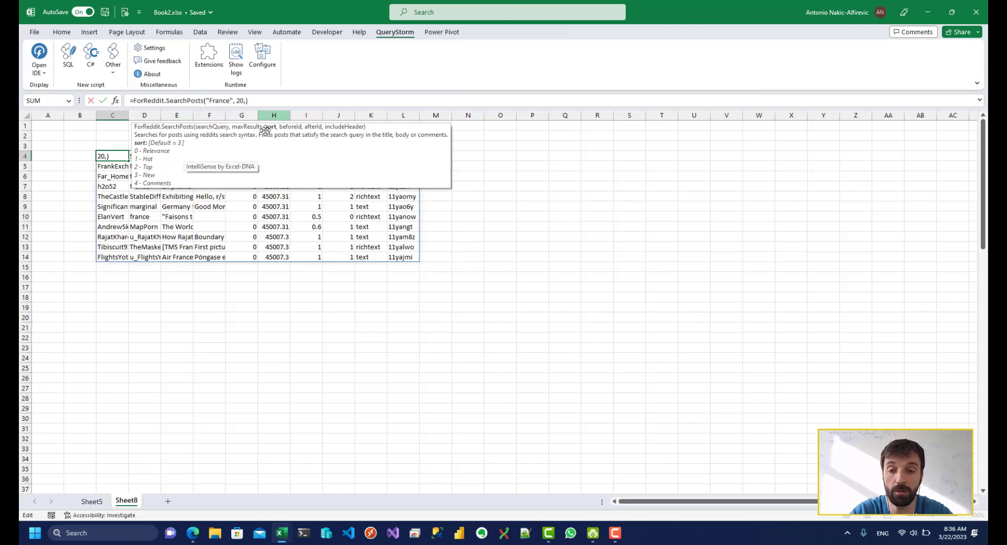
type("0")
key("Return")
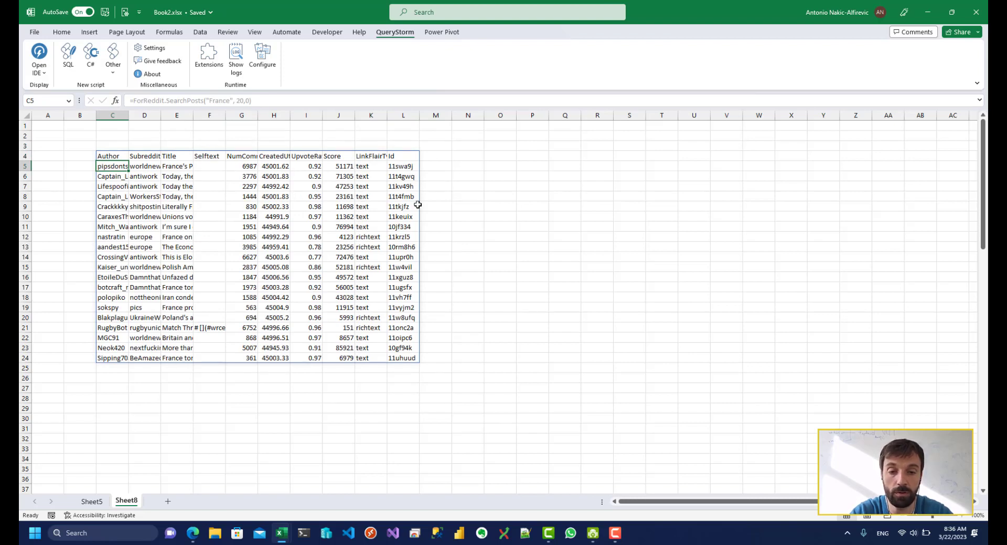
left_click(117, 154)
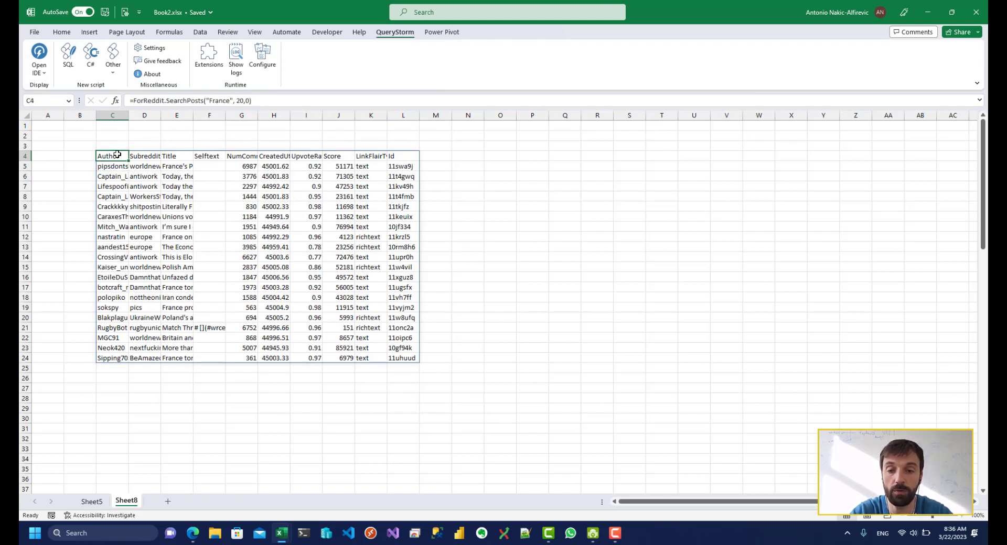
Step: Change the query to "subreddit:pics France" and confirm the Subreddit column shows pics
left_click(229, 100)
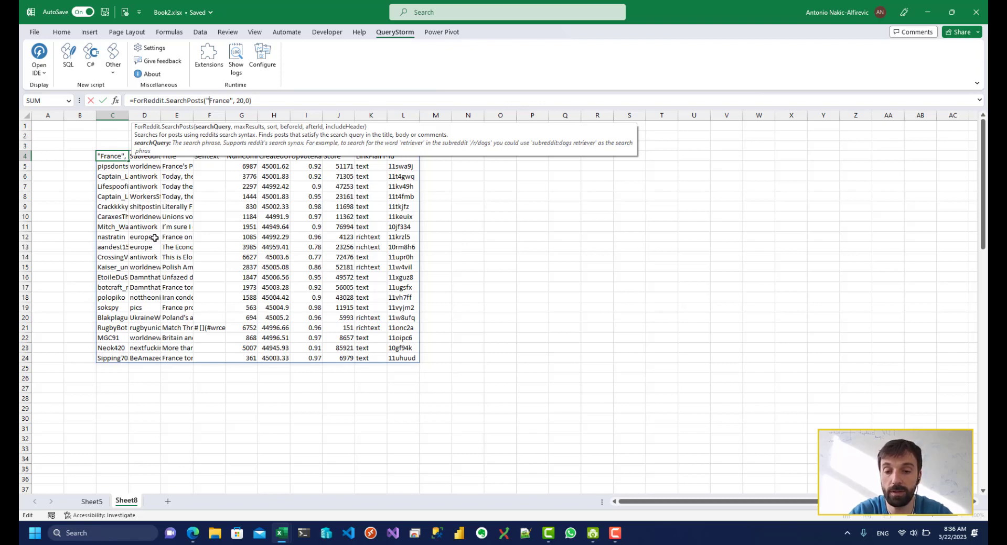
type("subredd")
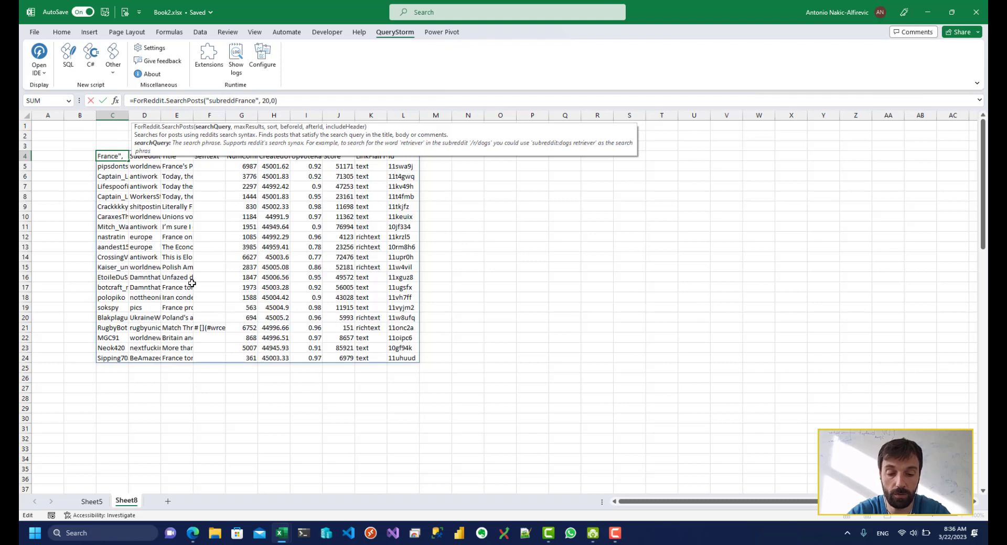
type("it:pics")
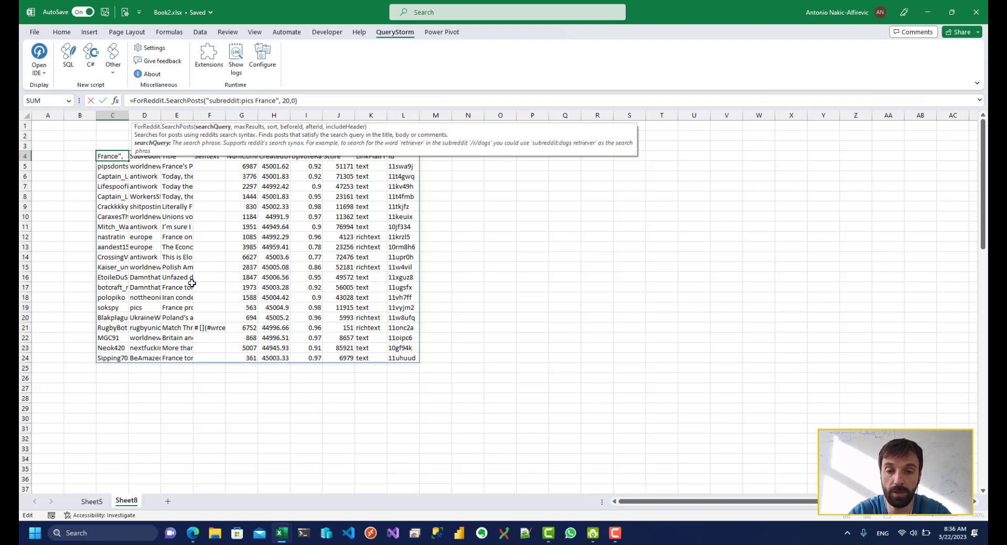
key("Return")
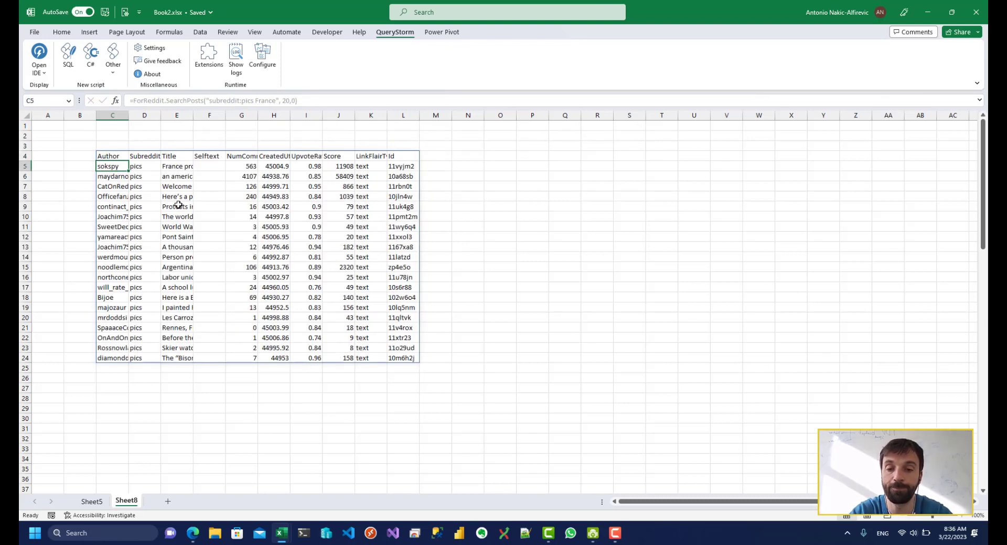
left_click_drag(147, 166, 140, 318)
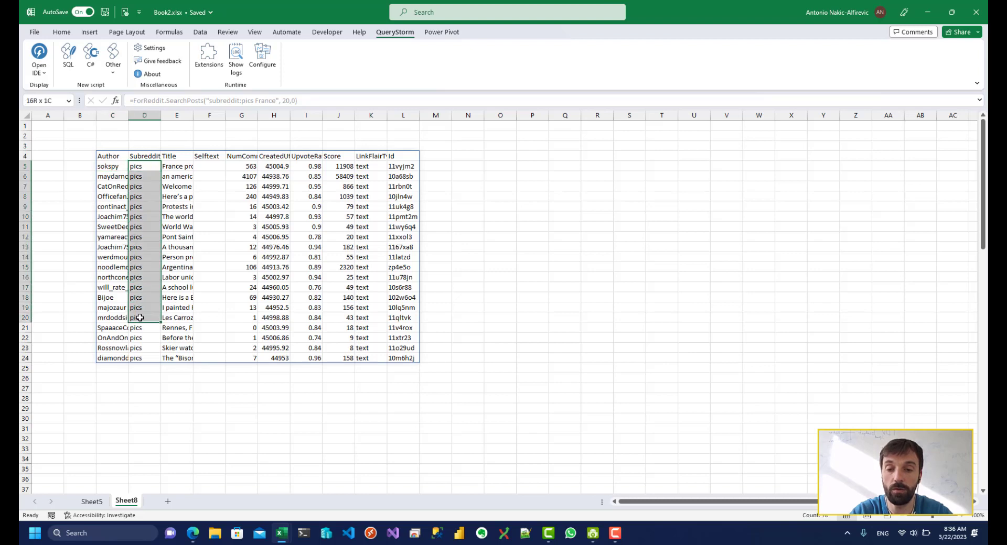
left_click(141, 265)
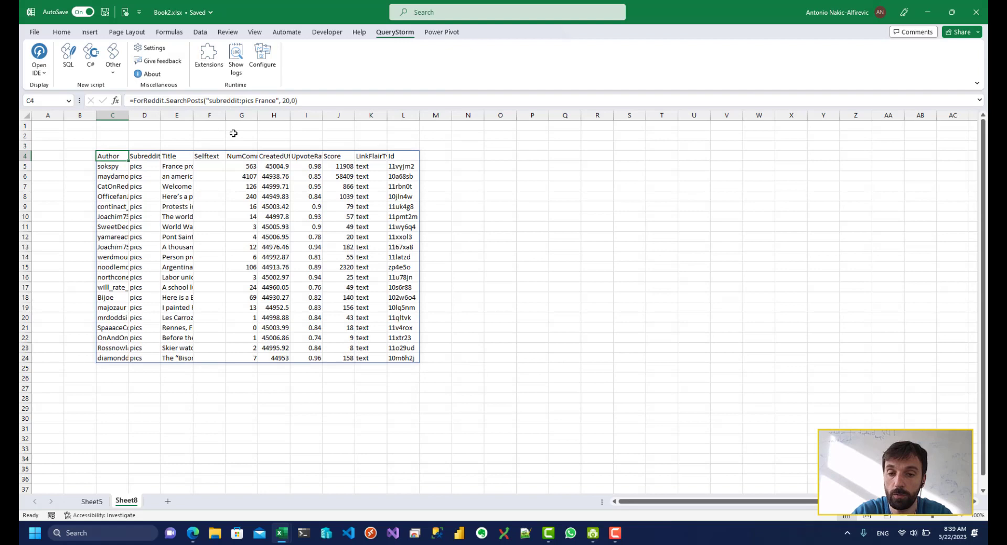
Step: Scroll through the Reddit search wiki's field filter section
key("alt+Tab")
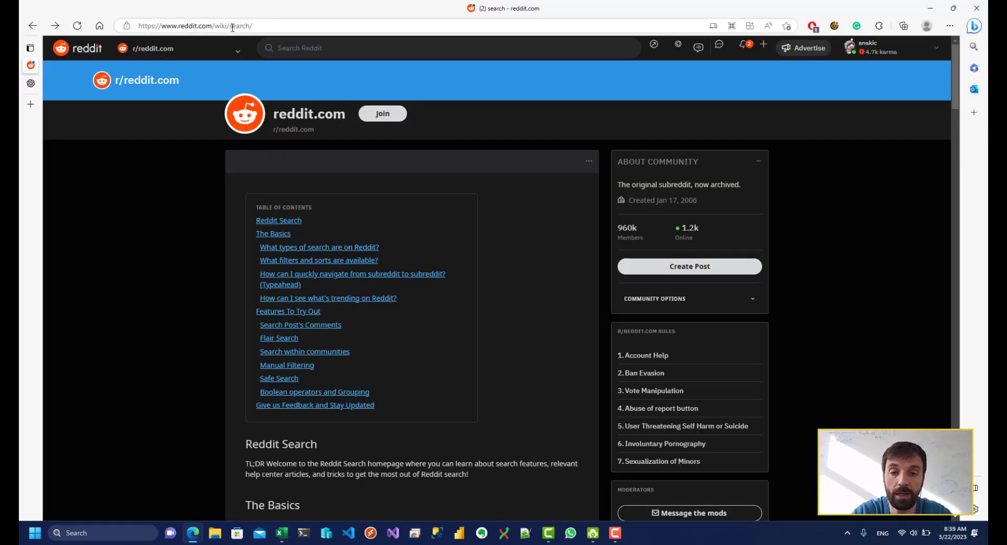
scroll(209, 168, "down", 2)
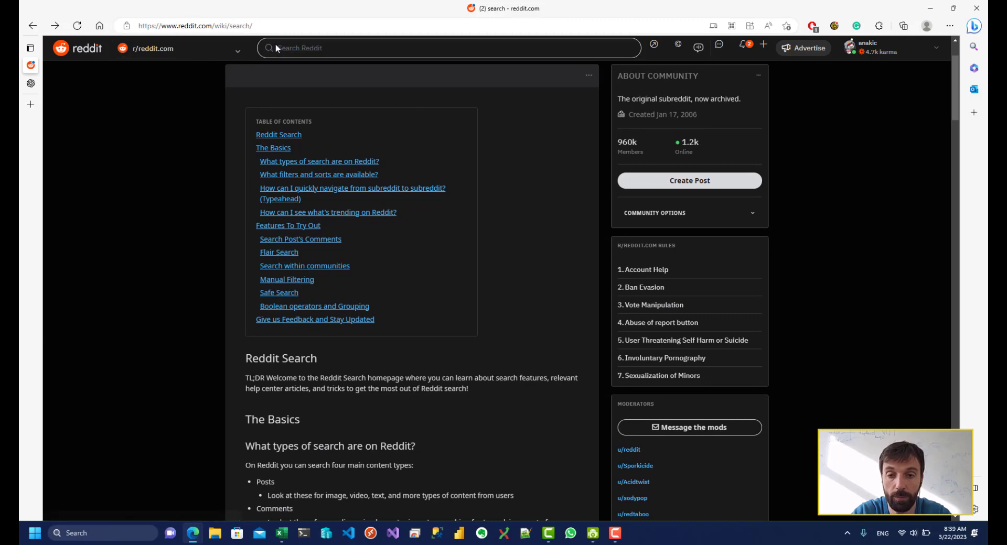
scroll(265, 323, "down", 4)
scroll(265, 324, "down", 8)
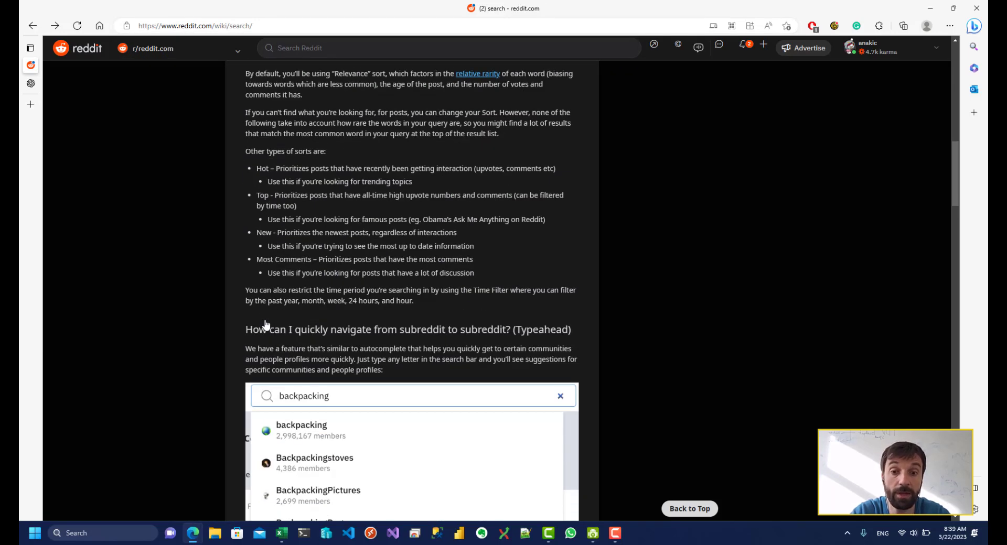
scroll(266, 325, "down", 3)
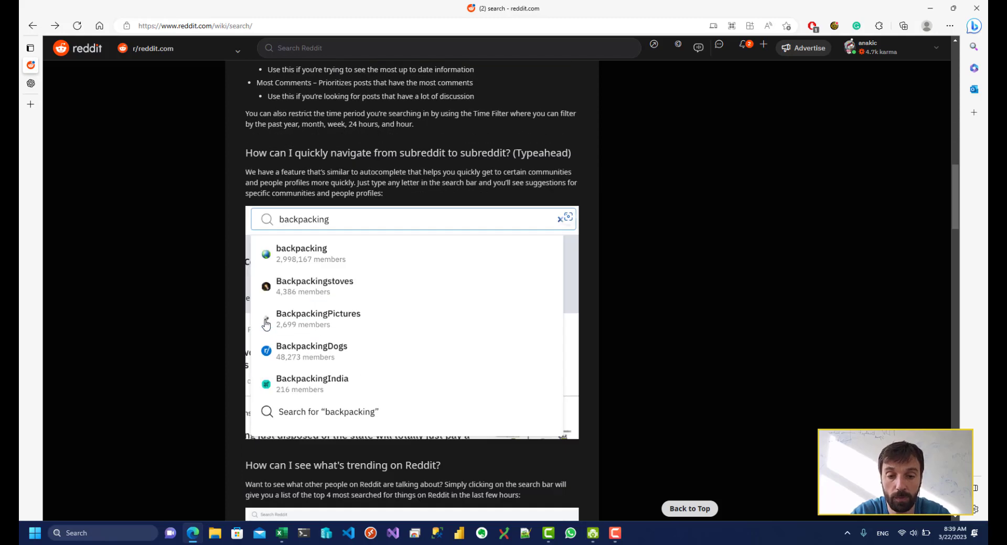
scroll(266, 325, "down", 20)
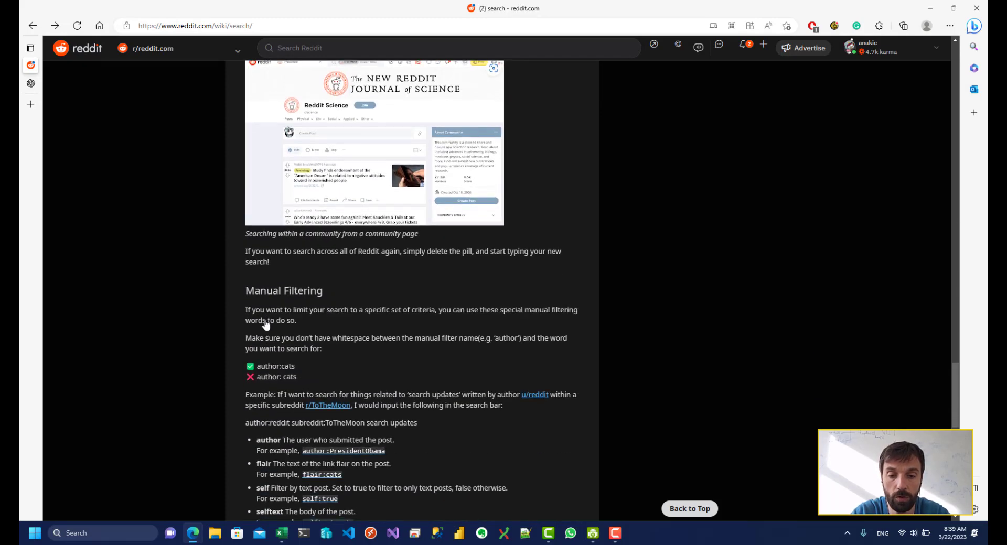
scroll(266, 325, "down", 6)
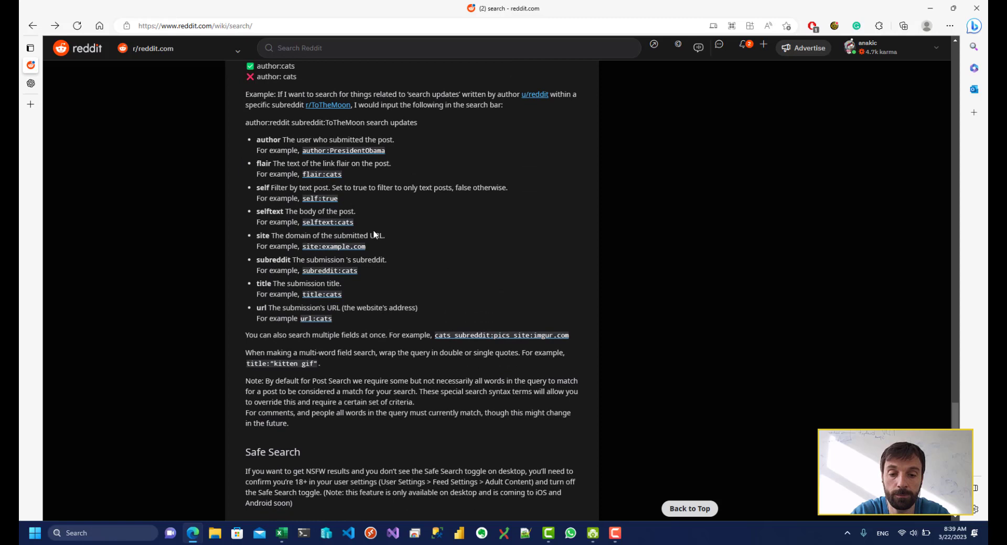
scroll(375, 234, "up", 1)
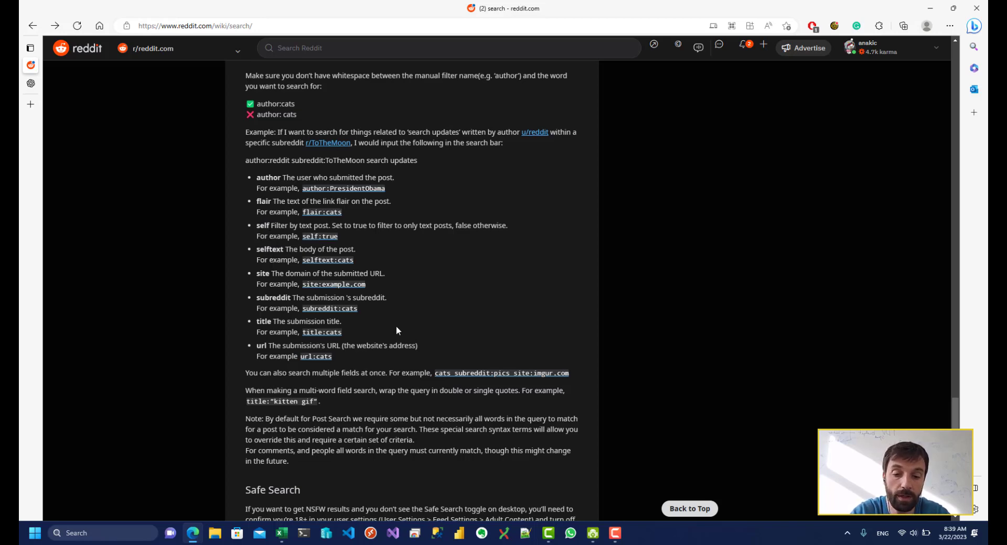
scroll(396, 326, "down", 7)
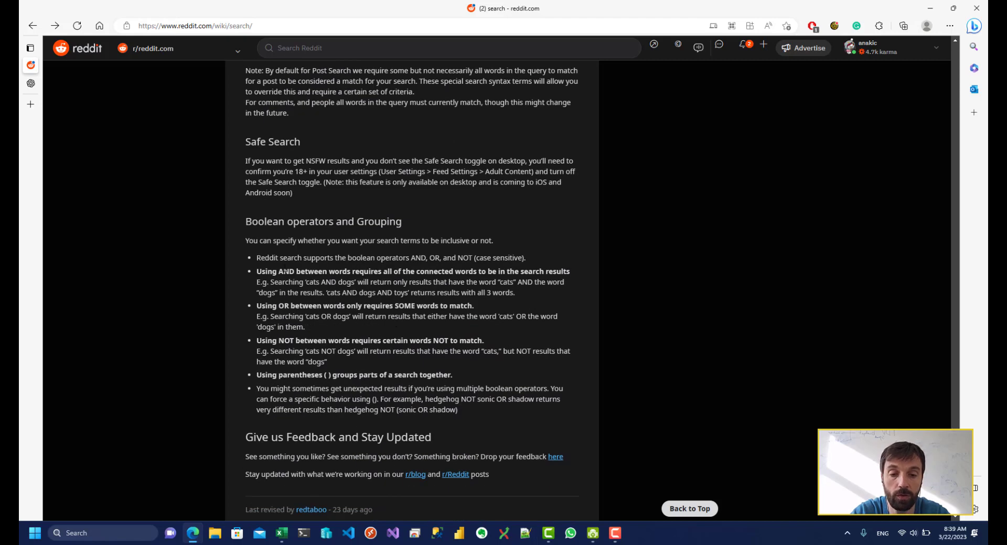
Step: Highlight the AND, OR, NOT and parentheses boolean rules, then return to Excel
double_click(286, 272)
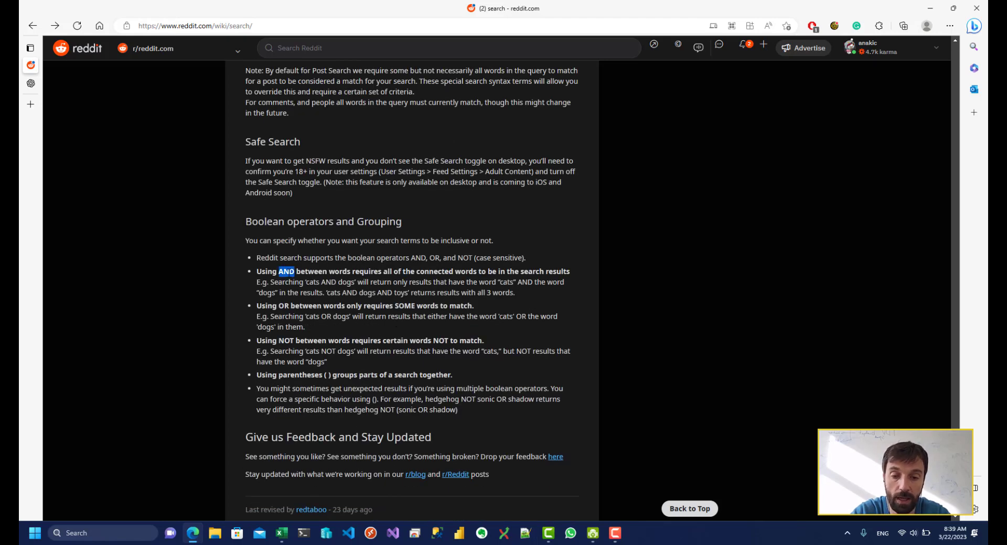
double_click(284, 306)
double_click(284, 341)
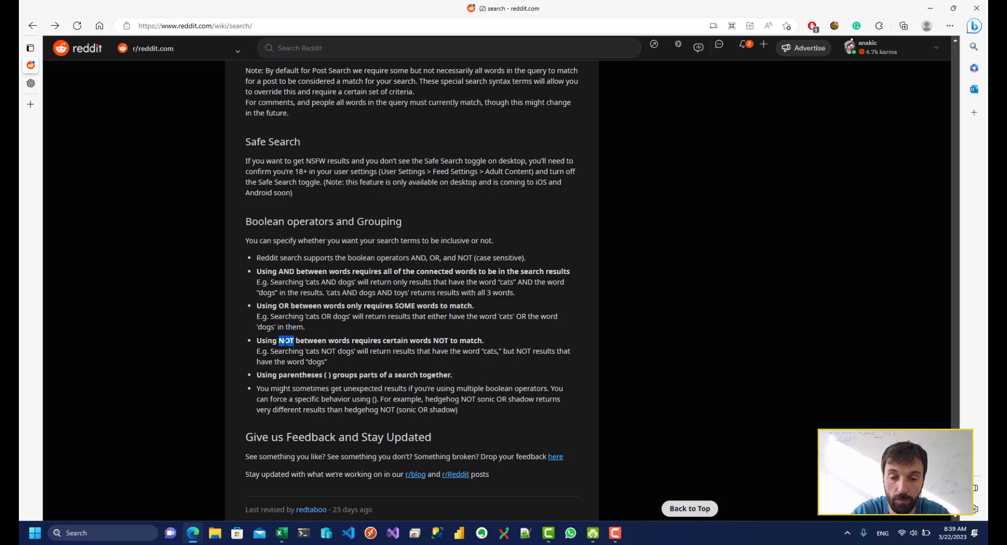
left_click(332, 372)
double_click(330, 375)
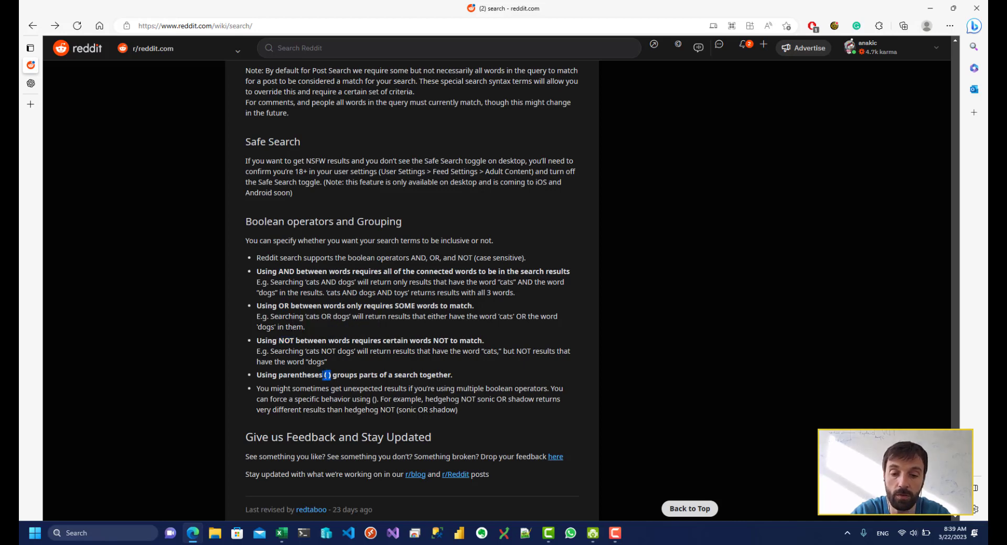
left_click(408, 342)
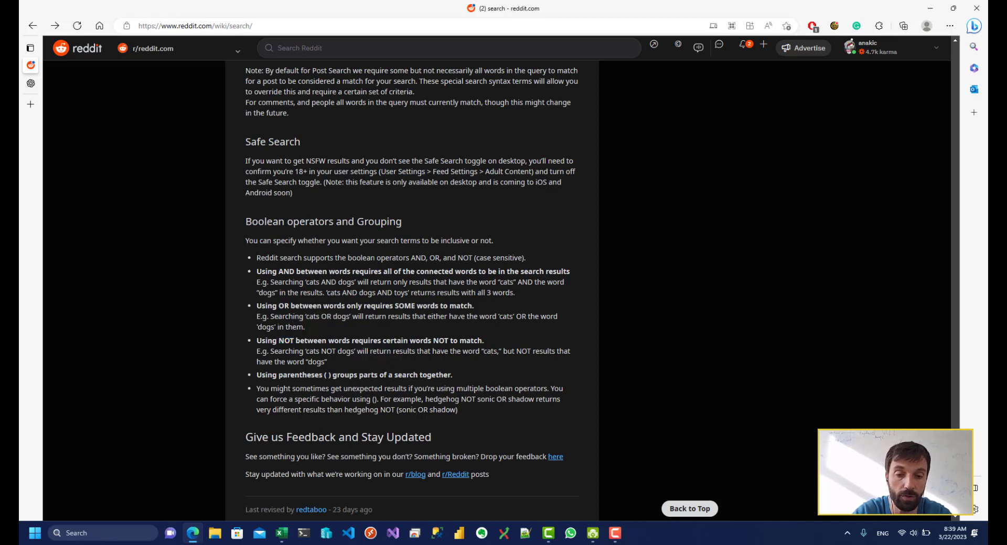
key("alt+Tab")
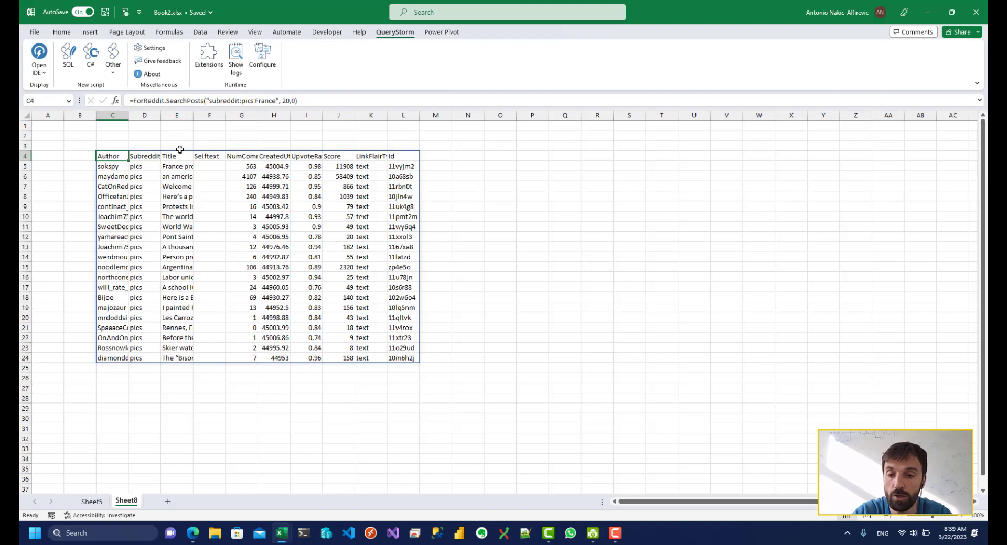
left_click(303, 101)
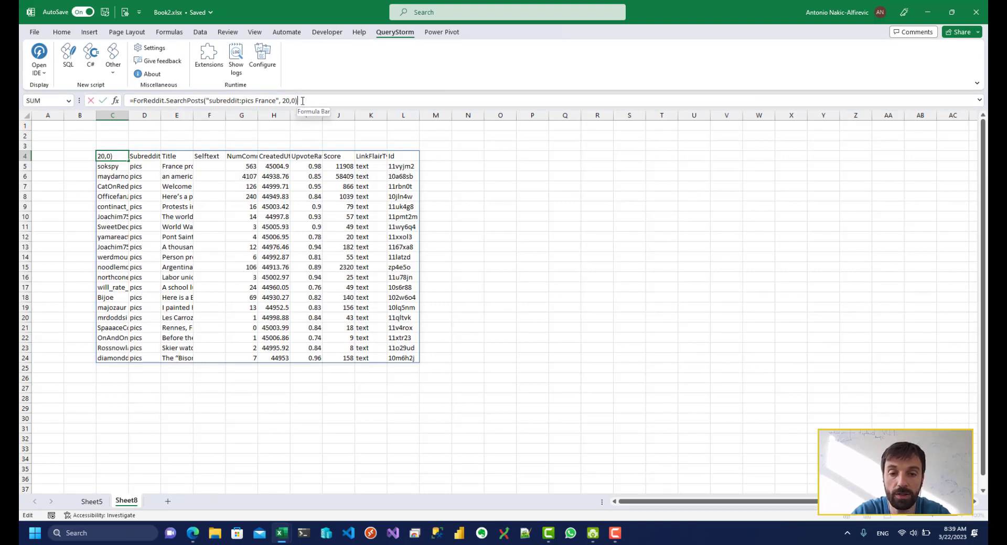
key("BackSpace")
type(",")
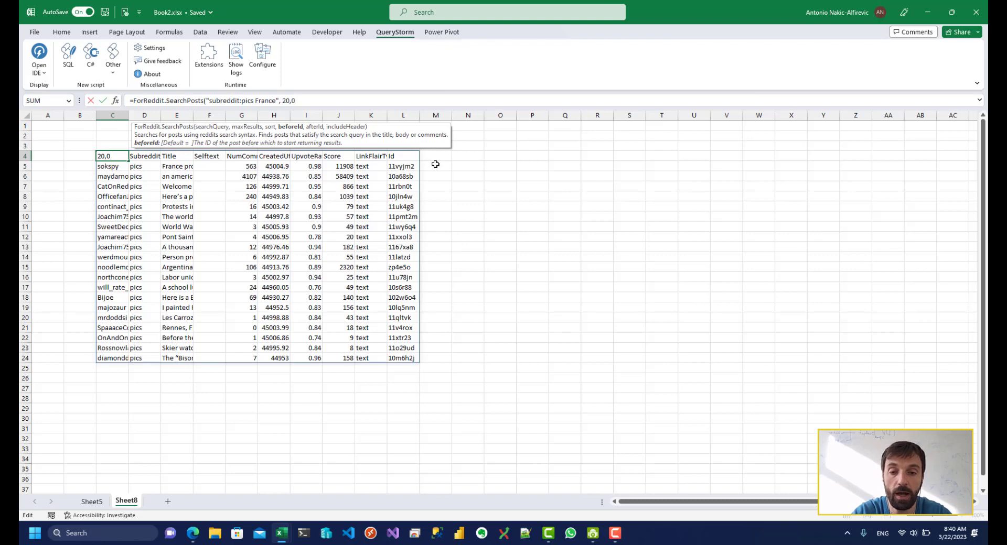
key("BackSpace")
key("BackSpace")
type(",")
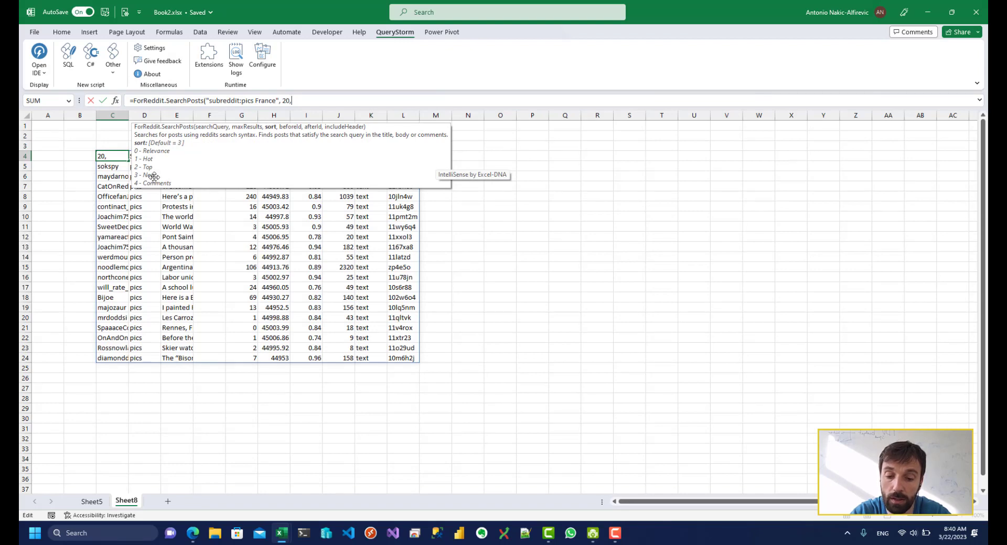
type("3,")
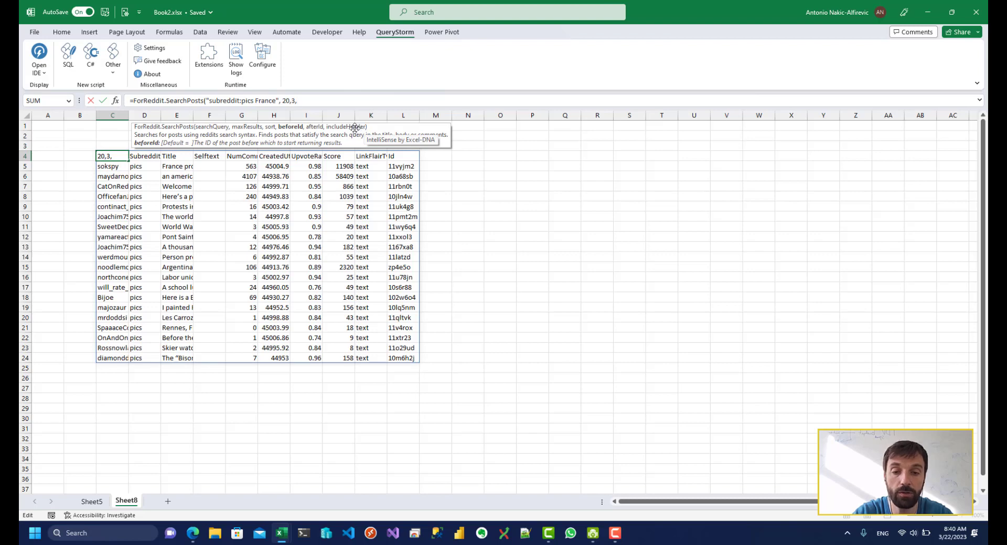
key("BackSpace")
key("BackSpace")
type("0)")
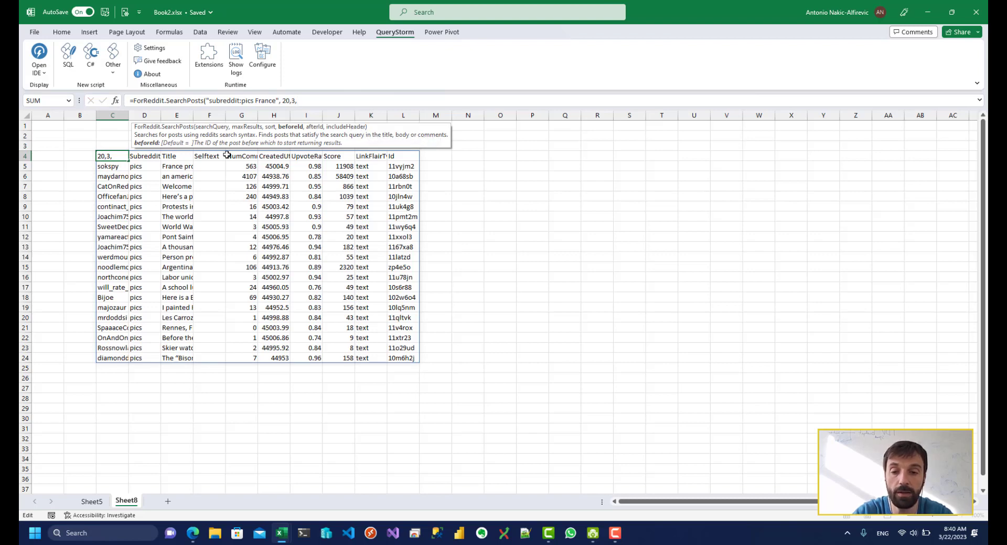
key("ctrl+Return")
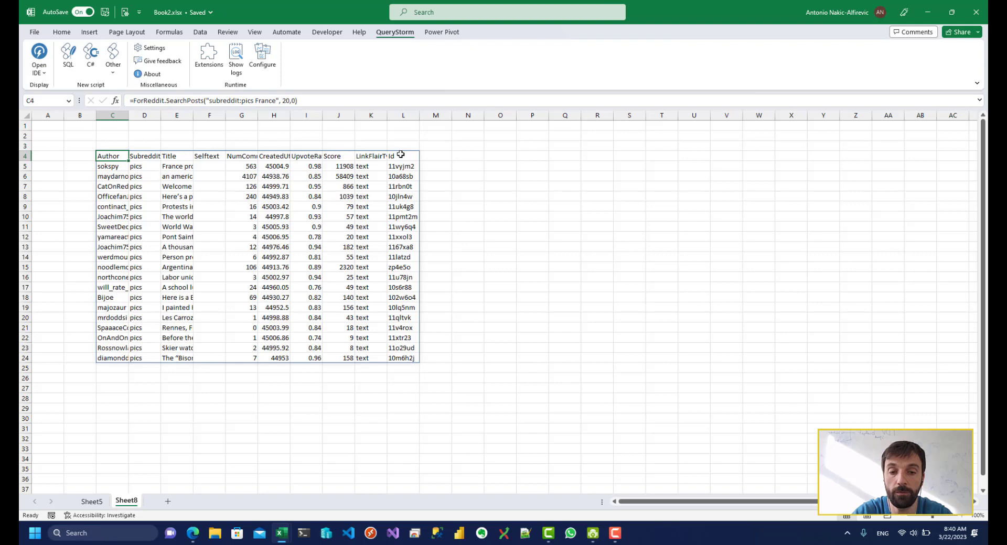
Step: Copy the results' header row C4:L4 and paste it as values into C3
left_click_drag(397, 154, 105, 156)
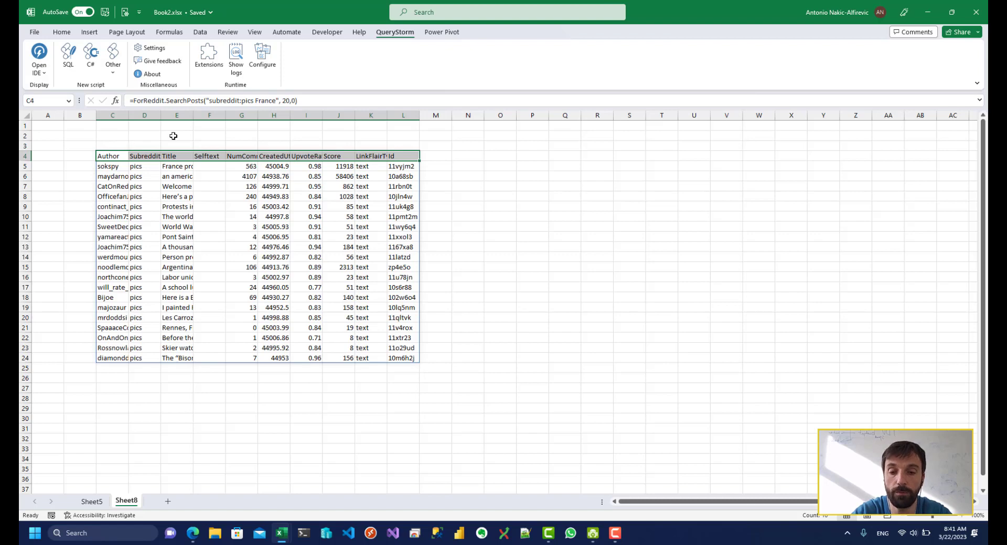
key("ctrl+c")
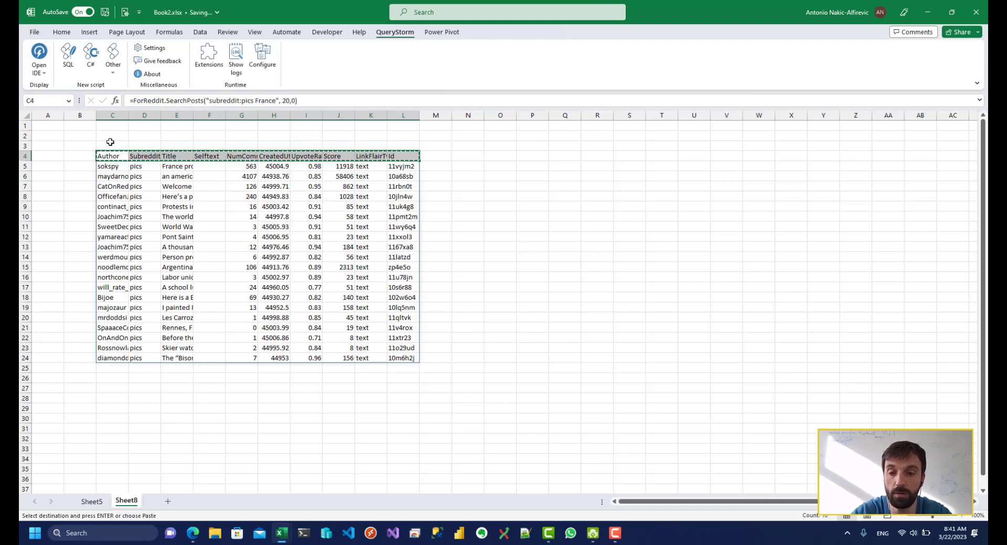
left_click(109, 143)
right_click(109, 143)
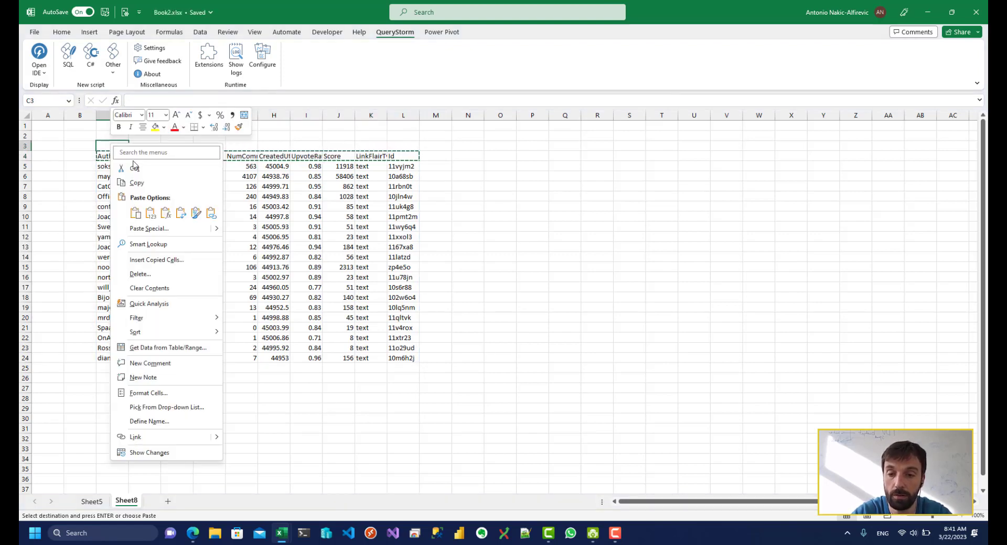
left_click(150, 212)
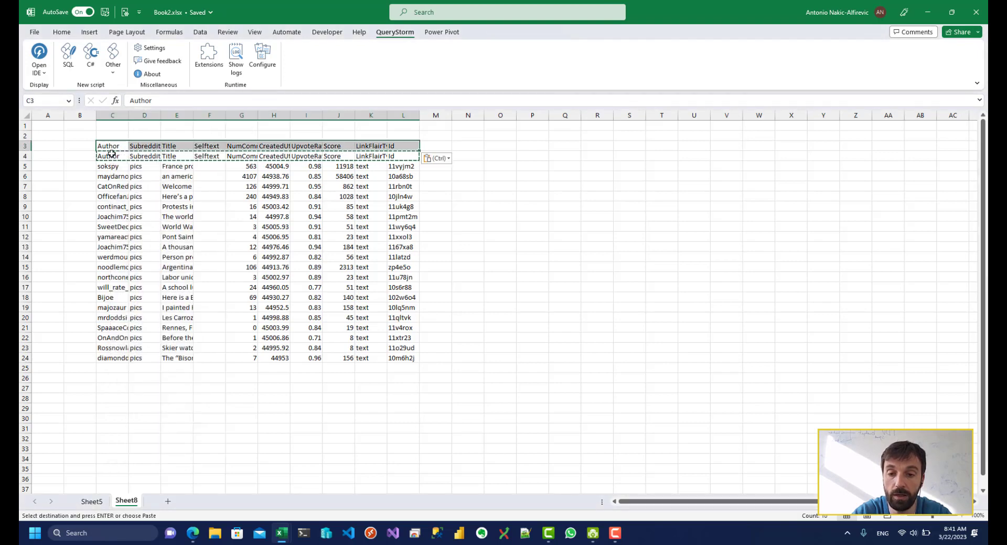
Step: Change C4 to =ForReddit.SearchPosts("subreddit:pics France", 20,0,,,FALSE) so the spill has no header row
left_click(110, 155)
key("F2")
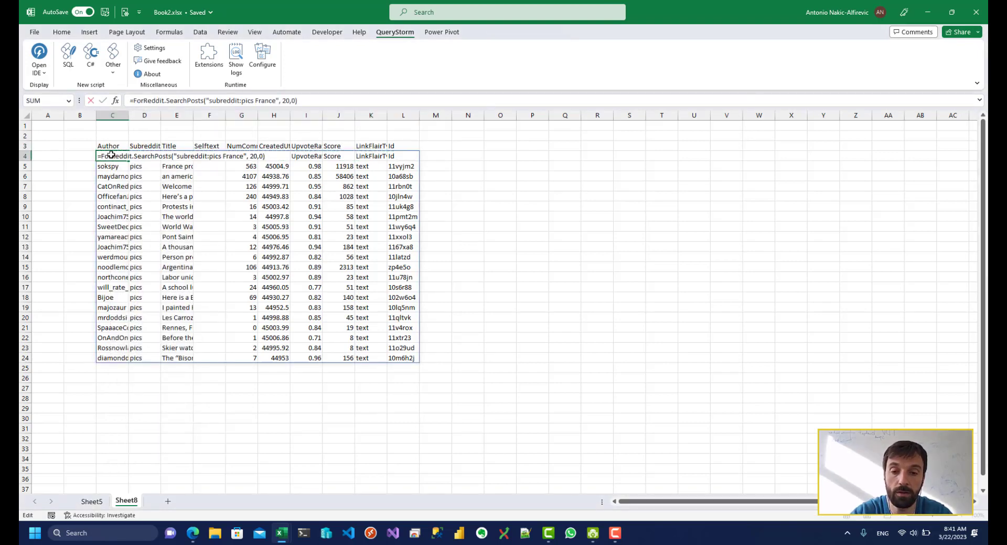
key("Left")
type(",")
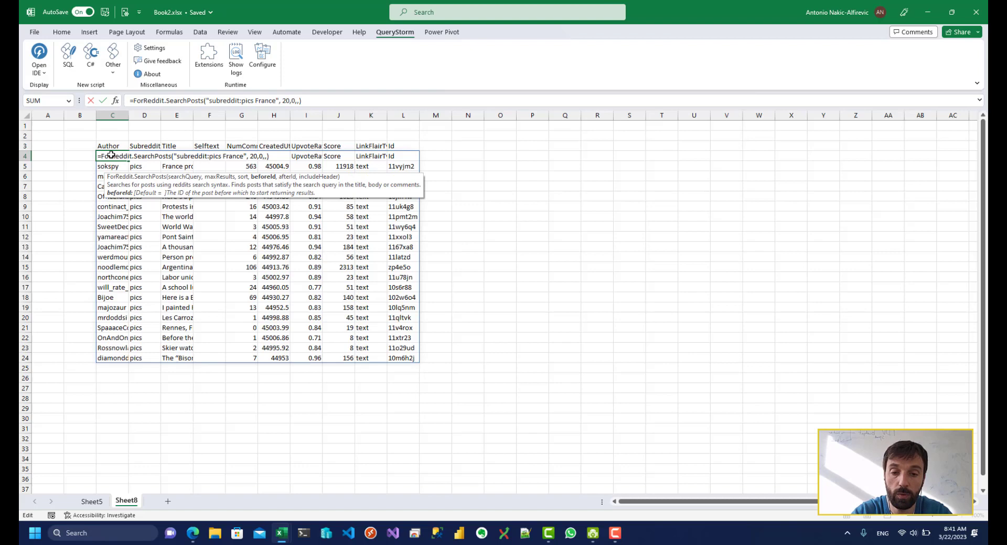
key("Right")
type(",fa")
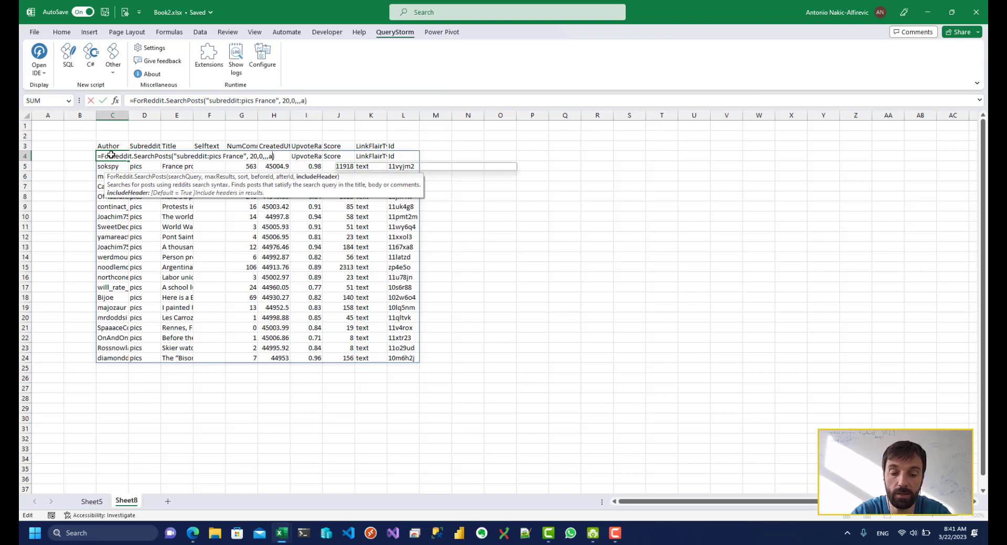
type("lse")
key("Tab")
key("Return")
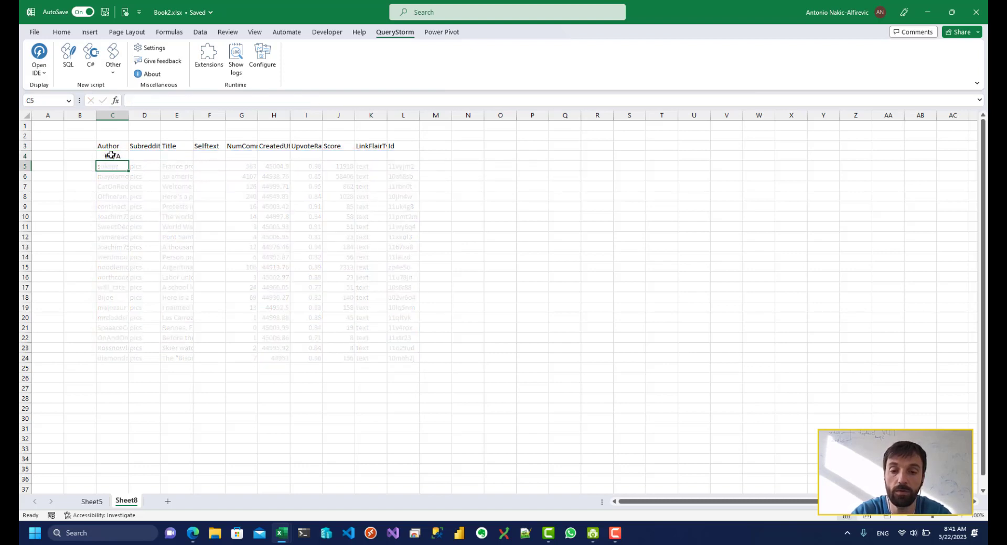
left_click(397, 147)
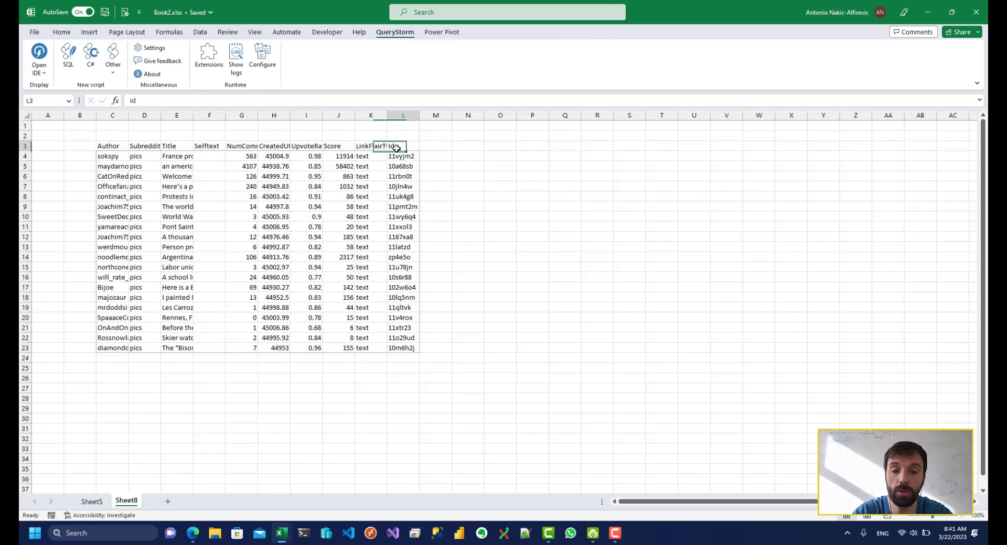
left_click_drag(112, 145, 404, 147)
Step: Enter =ForReddit.PostIdToUrl(L4) in M4 to get the first post's URL
left_click(446, 159)
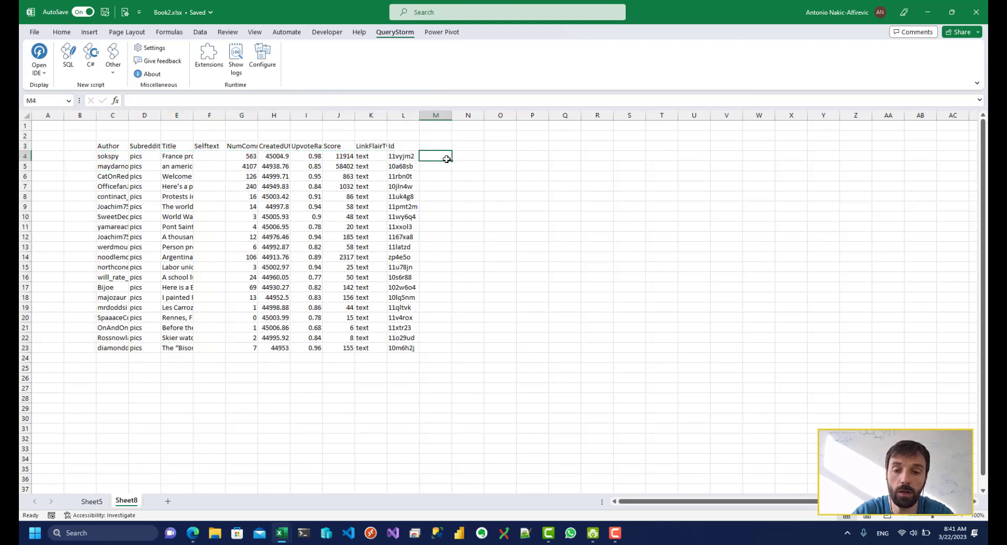
left_click(405, 157)
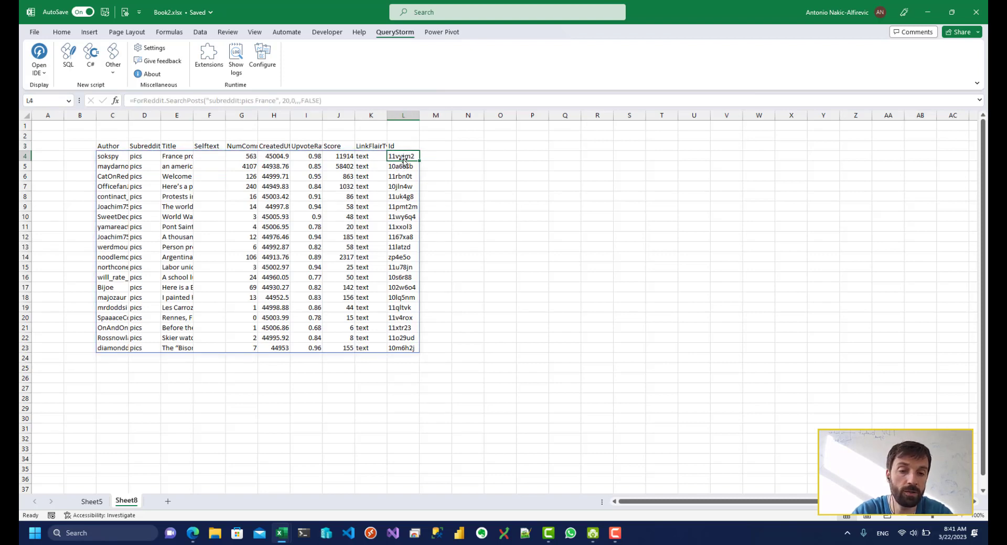
left_click(442, 154)
type("=")
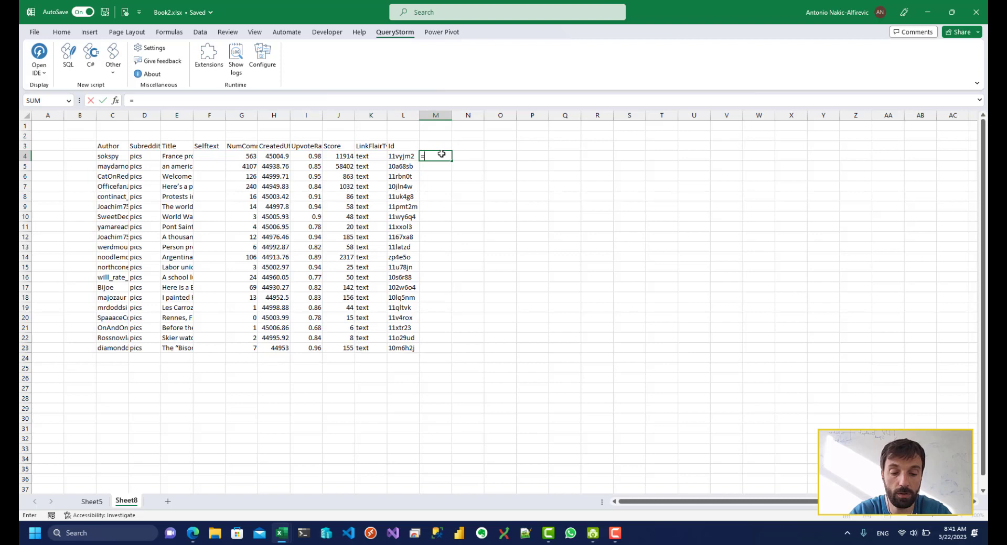
type("post")
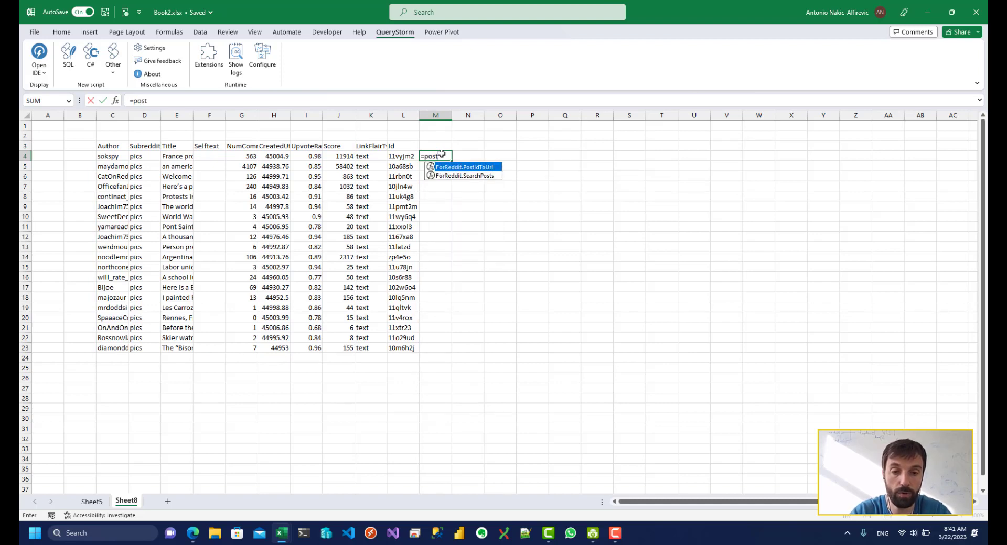
key("Tab")
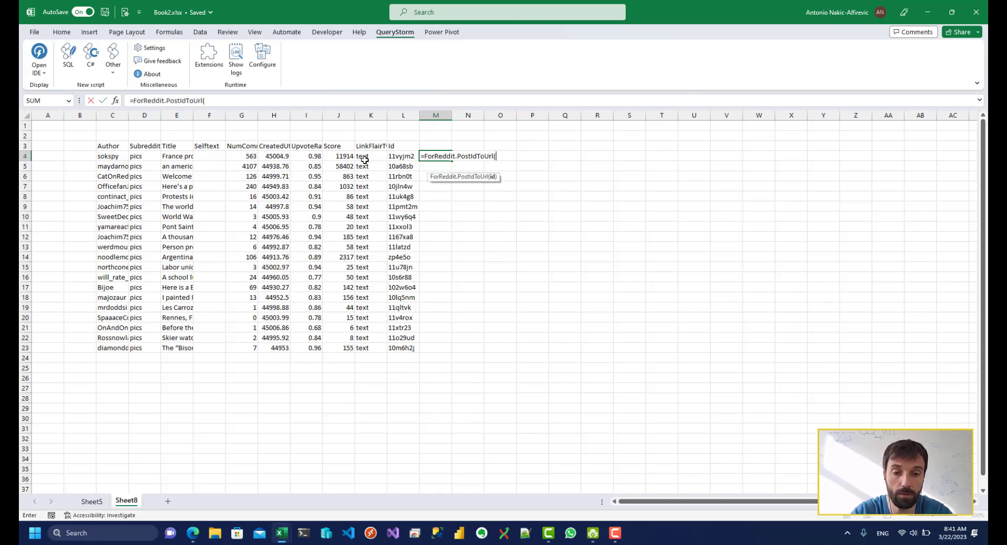
left_click(392, 159)
key("Return")
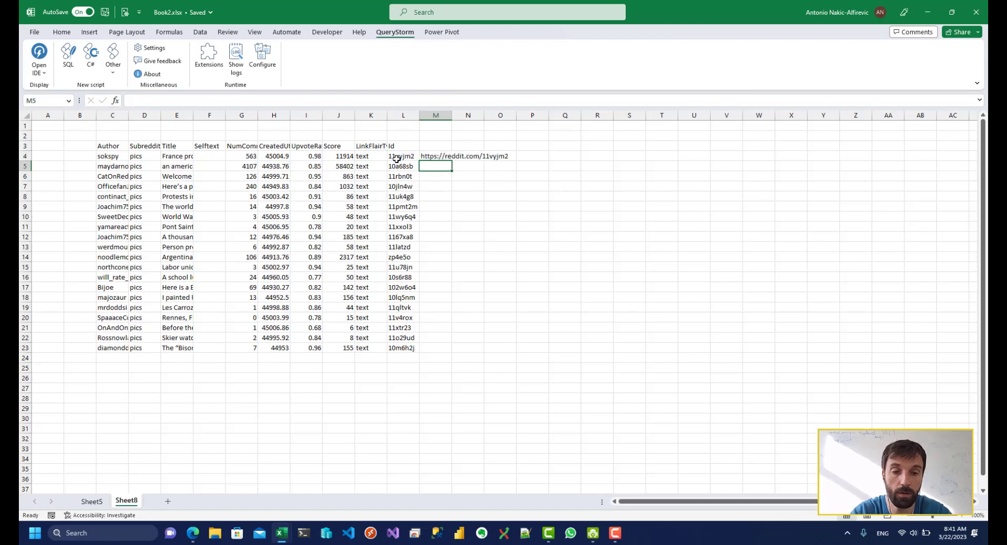
Step: Wrap M4's formula in HYPERLINK and follow the link to the post
double_click(433, 157)
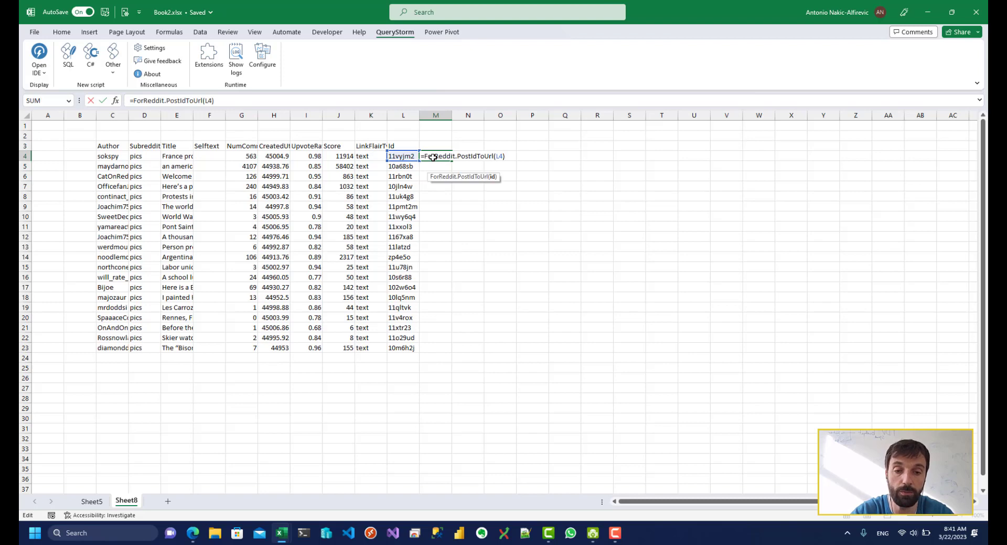
type("HYPERLINK(")
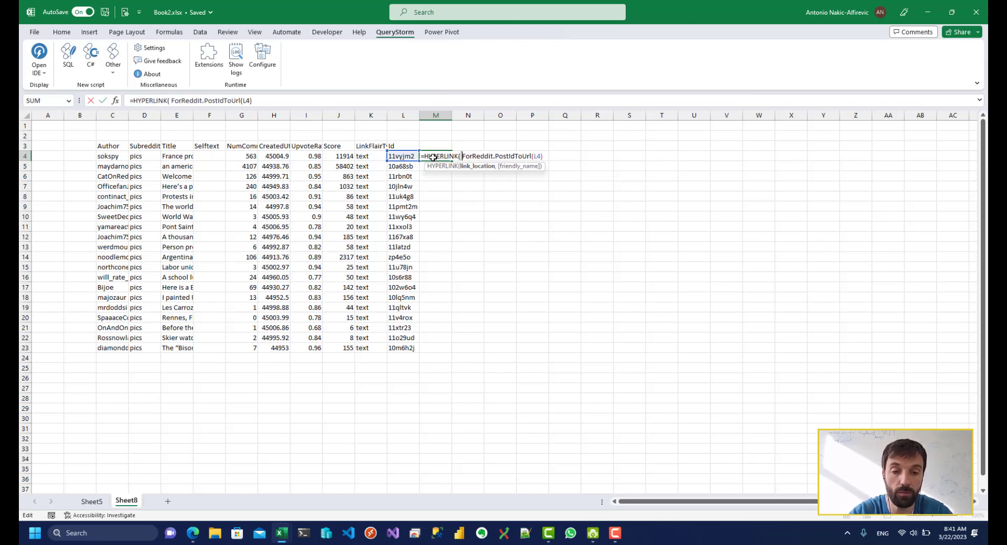
key("Delete")
key("End")
type(")")
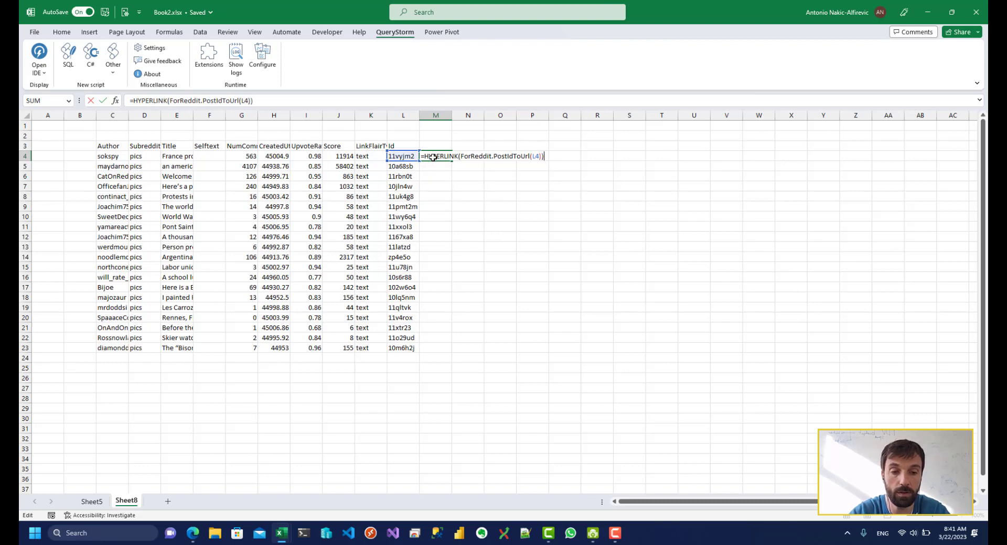
key("Return")
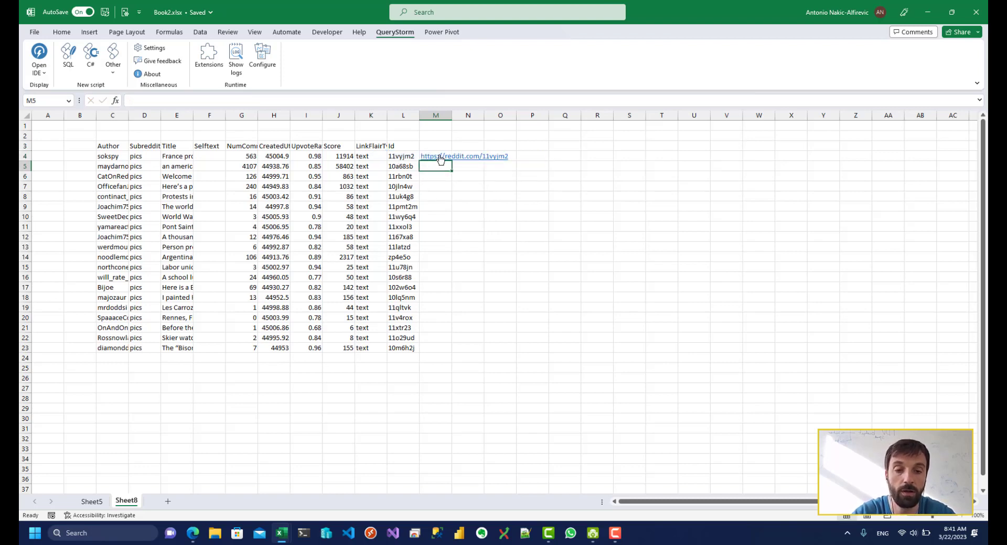
left_click(440, 159)
left_click(440, 159)
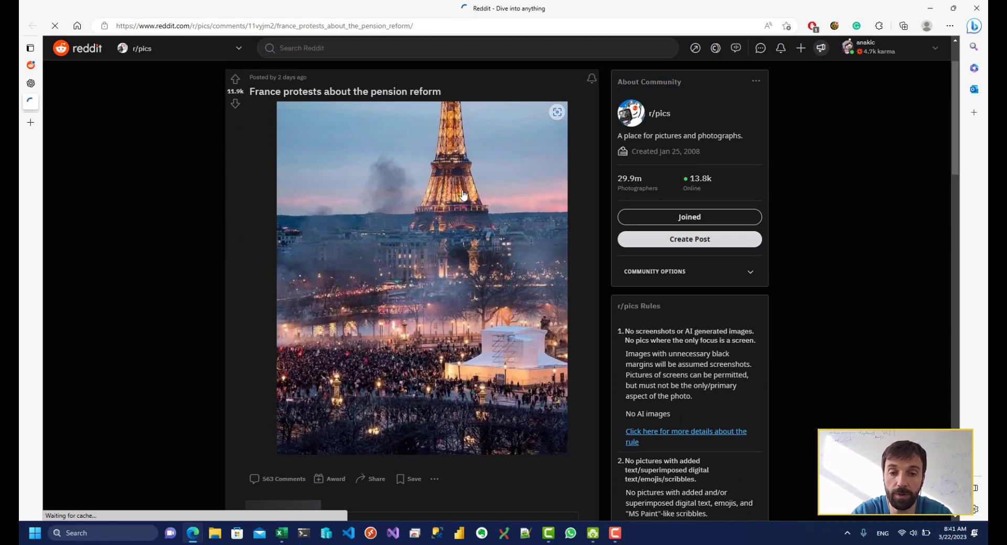
Step: Look over the pension-reform protest post in Edge, then return to Excel
key("alt+Tab")
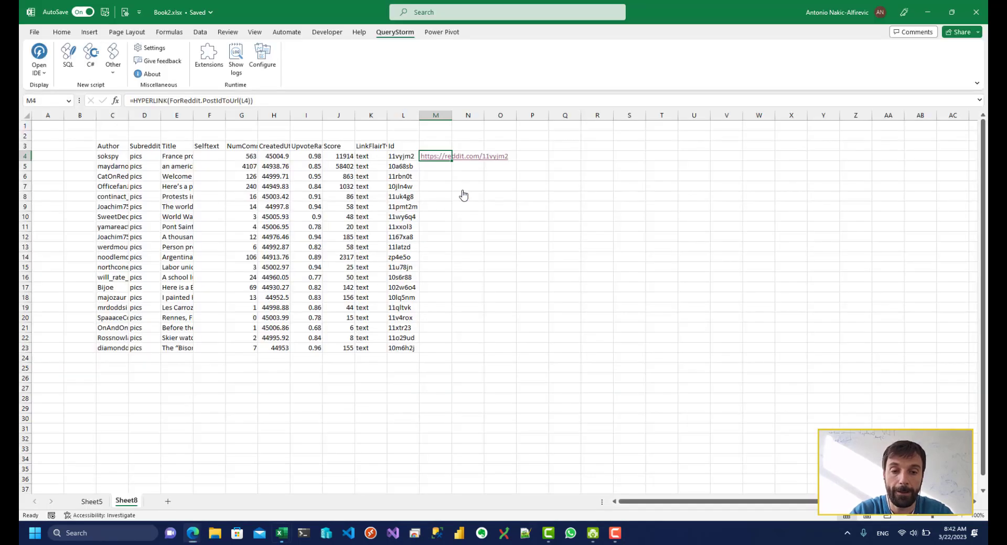
Step: Enter =ForReddit.GetComments(L12) in P12 to spill the comments of post 1167xa8
left_click(554, 209)
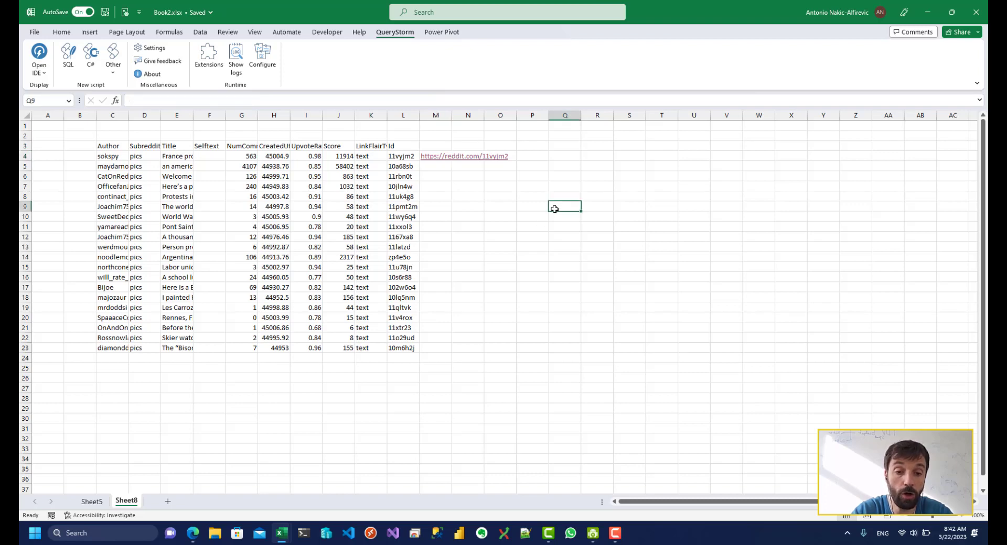
left_click(533, 241)
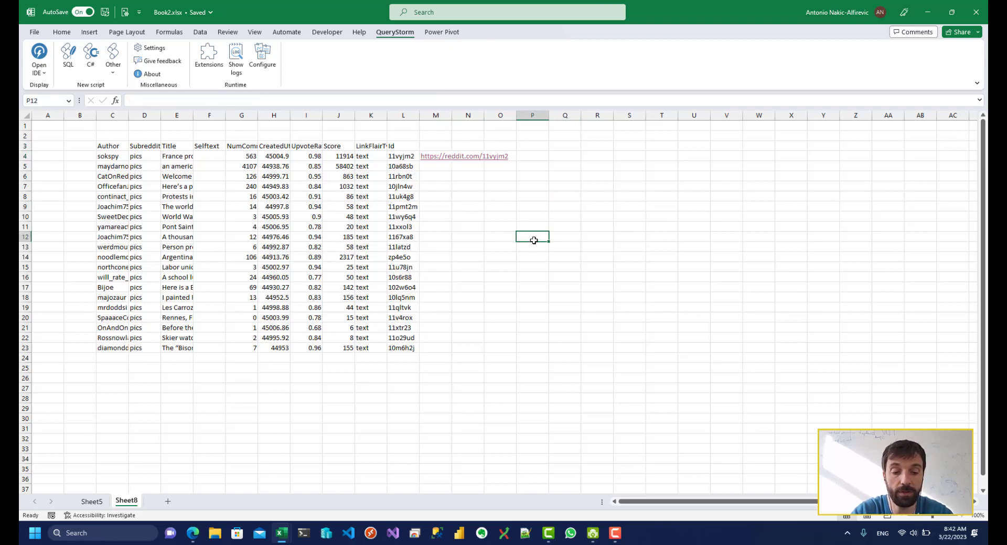
type("=")
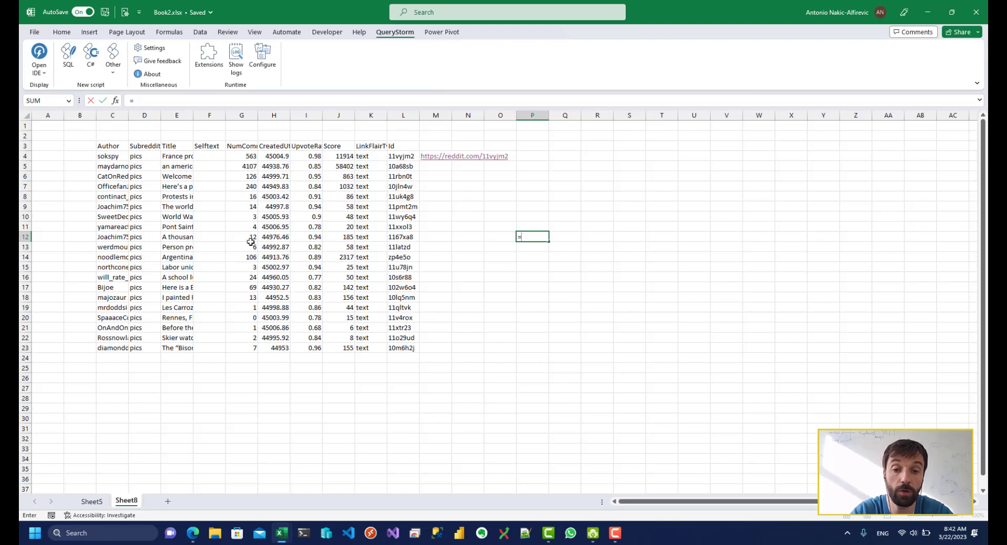
type("getcom")
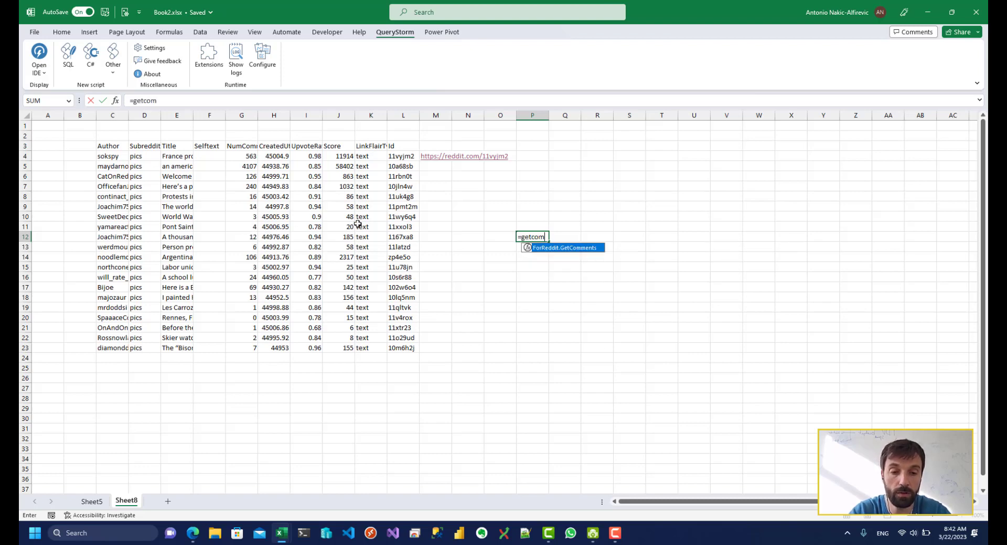
key("Tab")
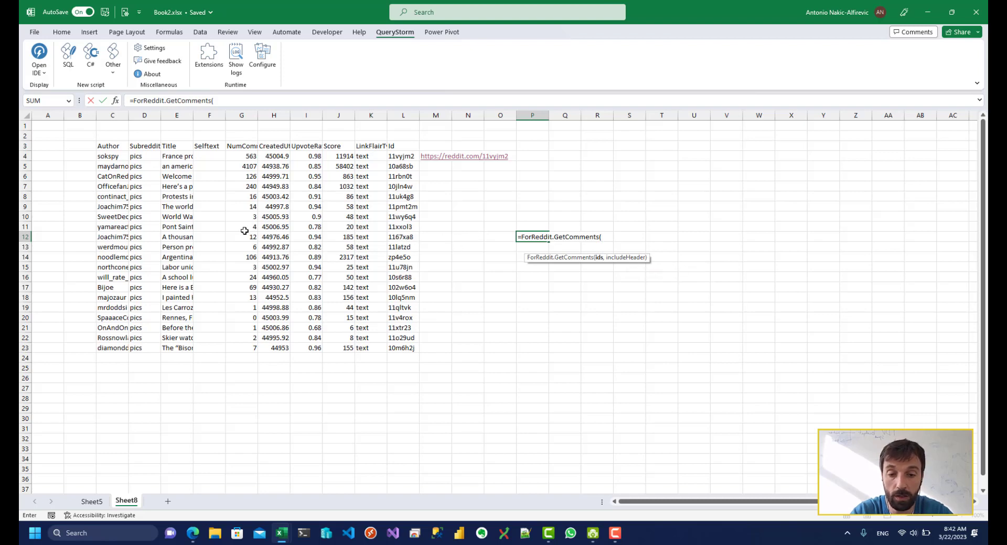
left_click(409, 237)
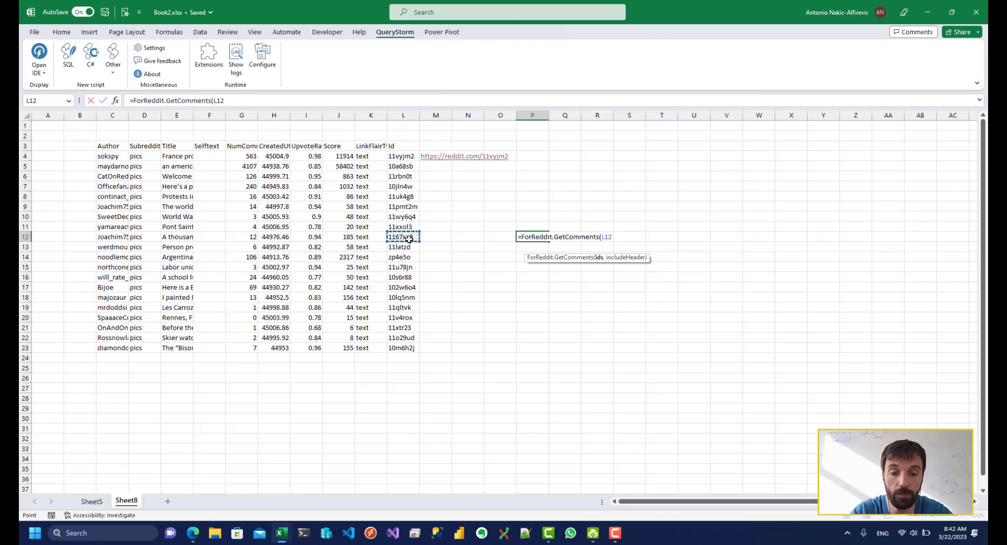
key("Return")
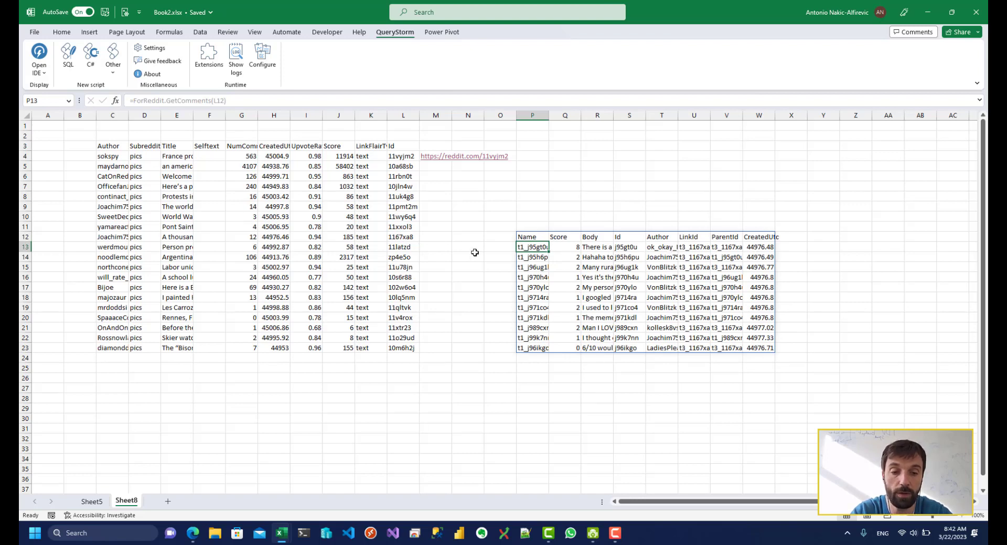
Step: In X13, enter =ForReddit.CommentIdToUrl(U13,S13) using the first comment's LinkId and Id
left_click(785, 245)
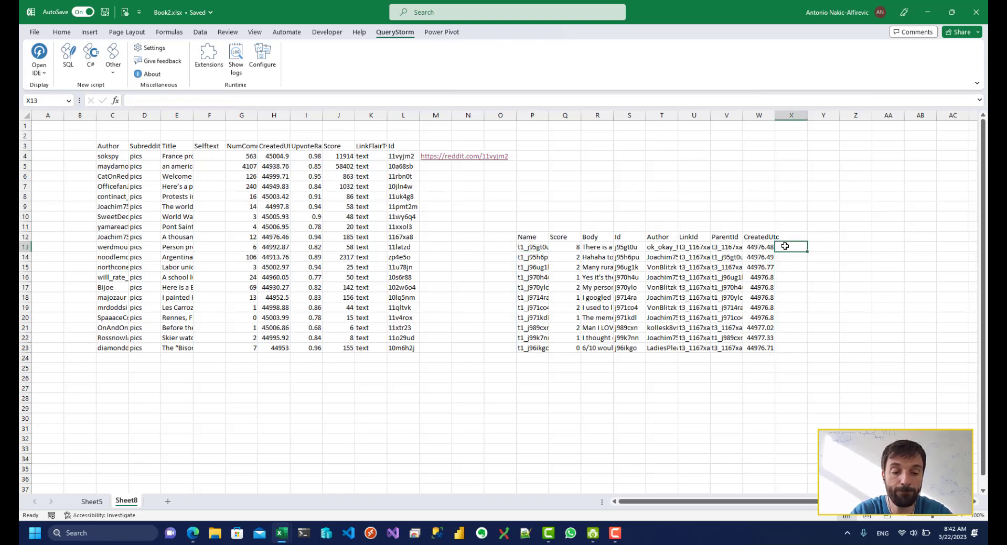
type("=")
type("ForReddit.")
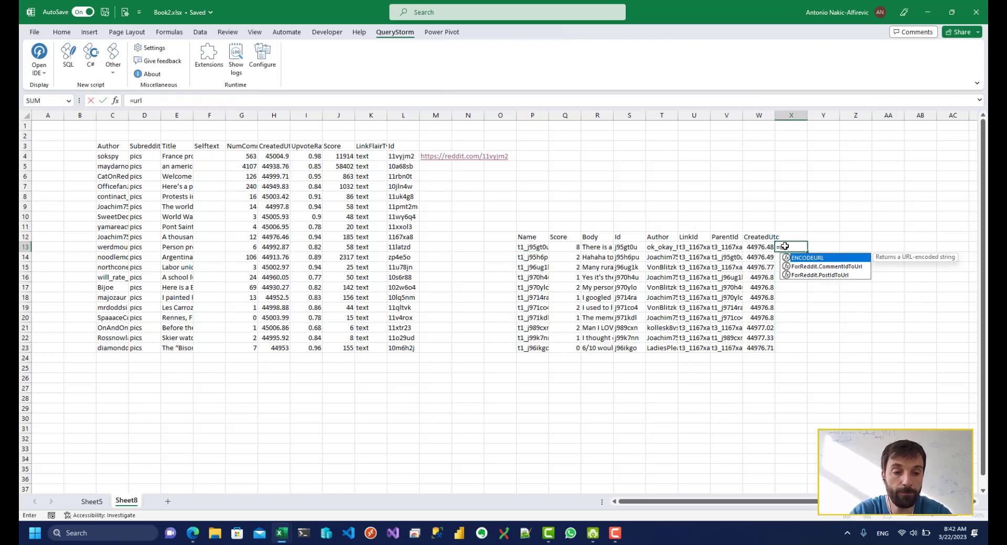
key("Down")
key("Tab")
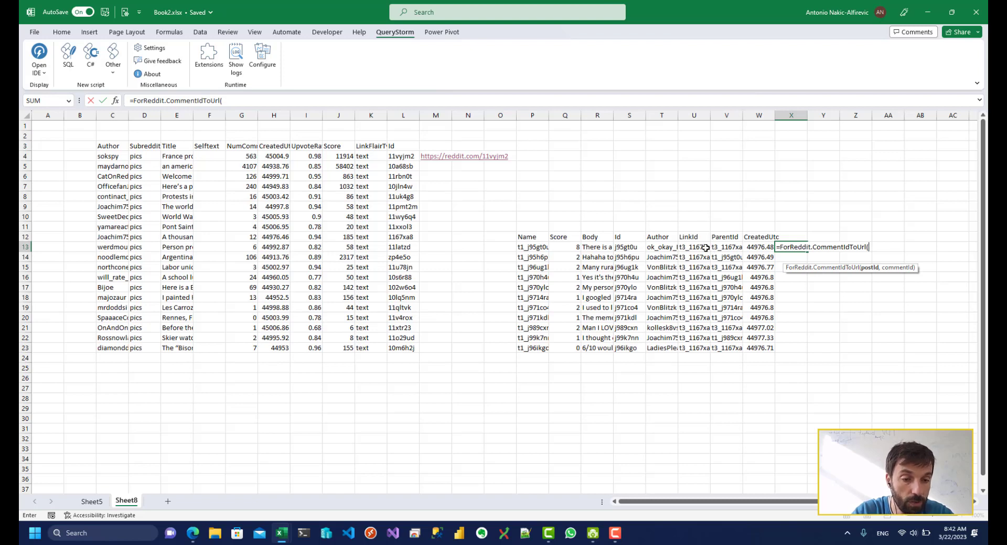
left_click(706, 248)
type(",")
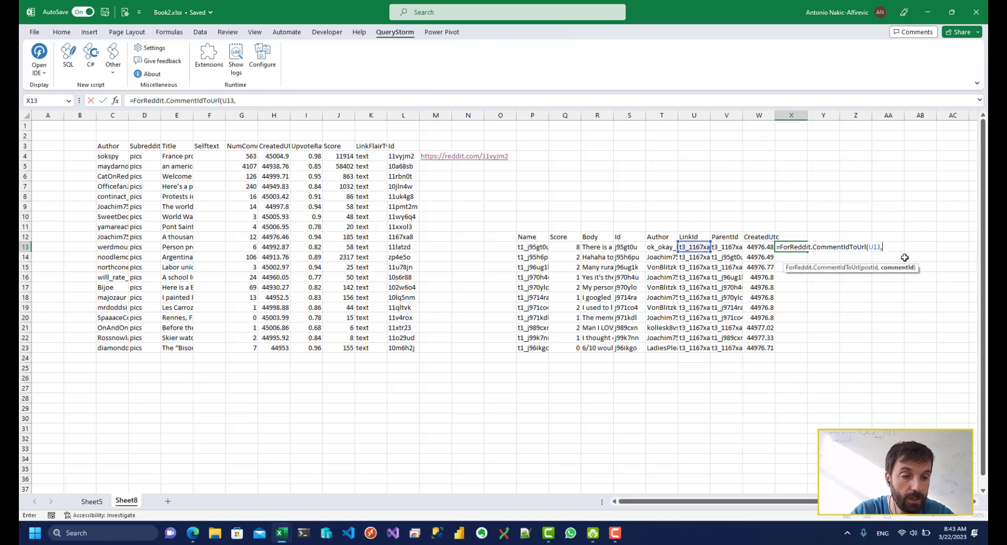
left_click(634, 248)
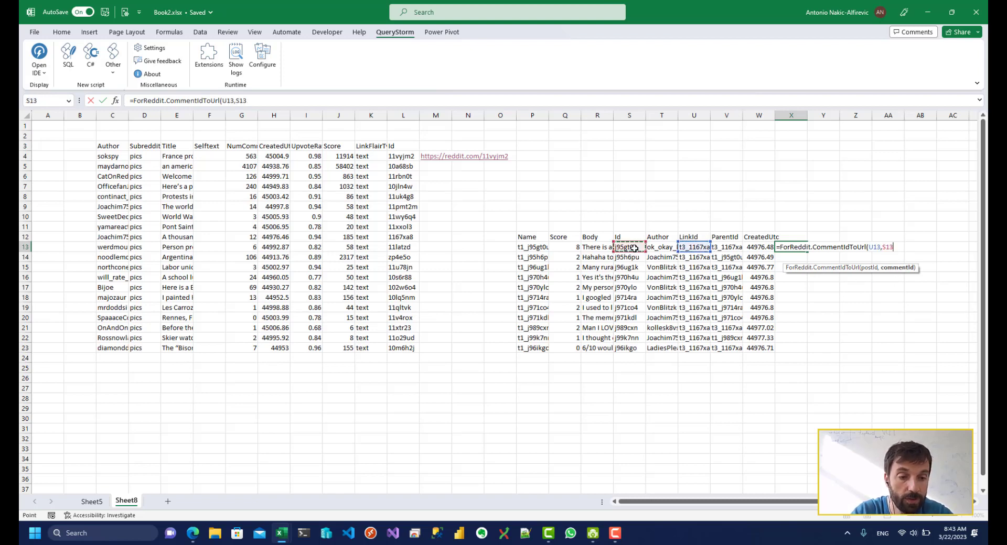
key("Return")
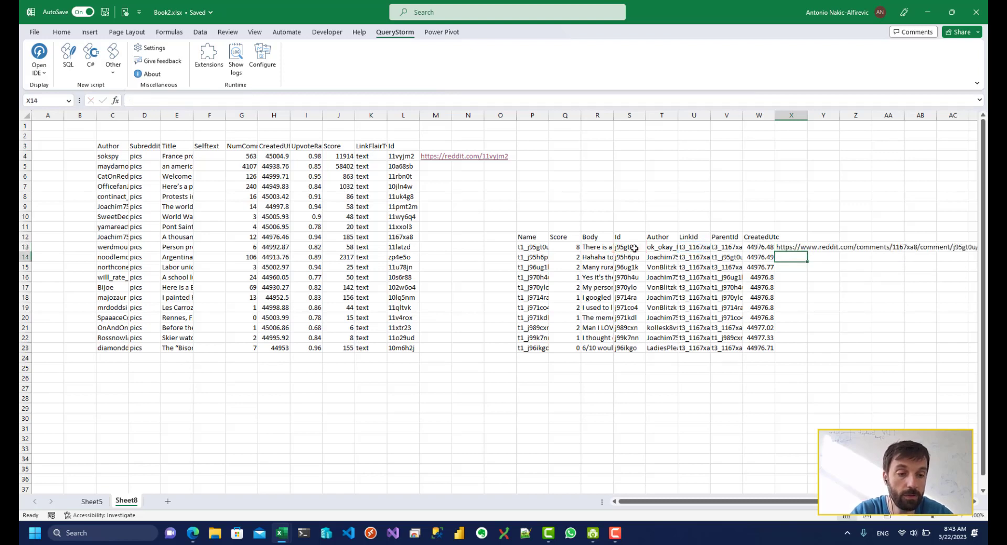
Step: Wrap the X13 formula in HYPERLINK and follow the link to the first comment
key("Up")
key("F2")
key("Left")
key("Left")
key("Left")
key("Left")
key("Left")
key("Left")
key("Left")
key("Left")
key("Left")
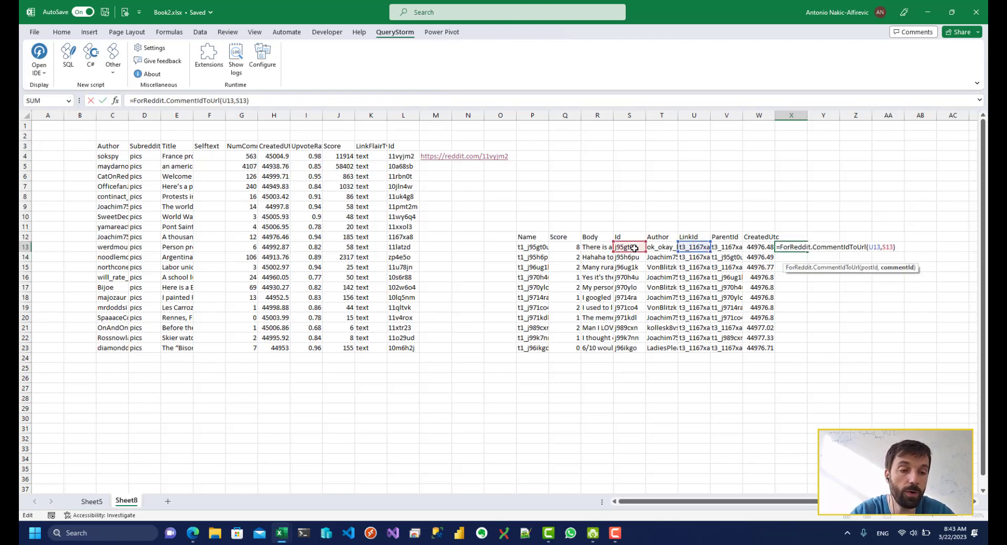
key("Left")
type("hyperl")
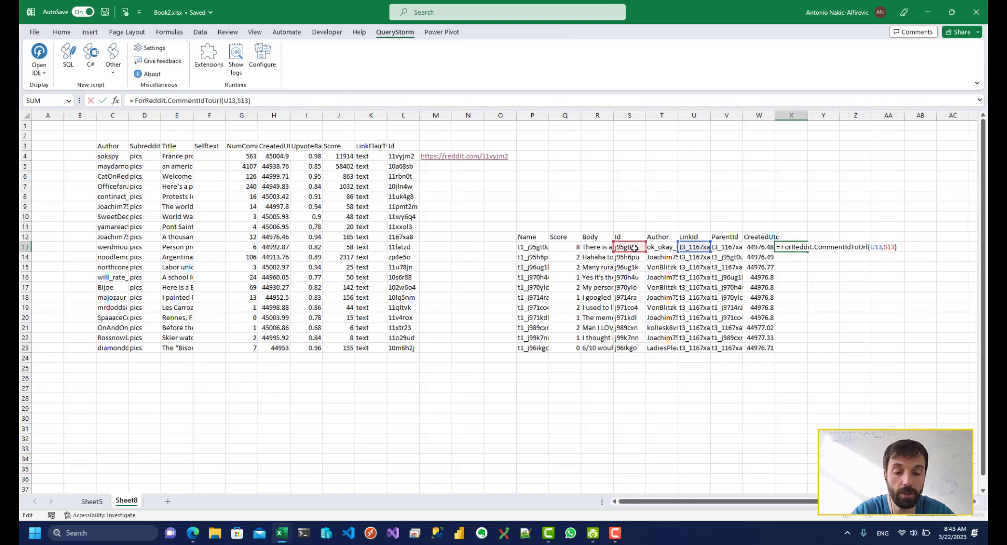
key("Tab")
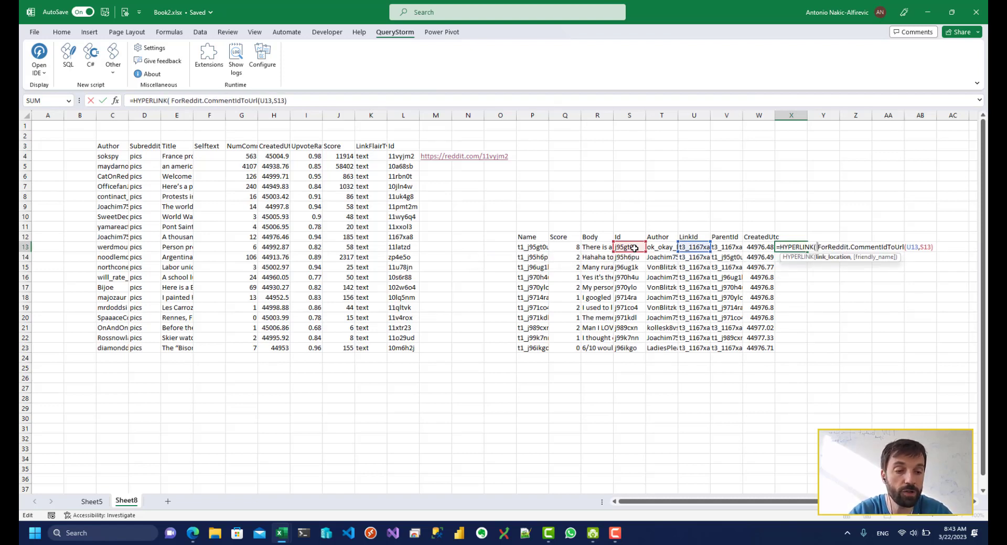
key("Delete")
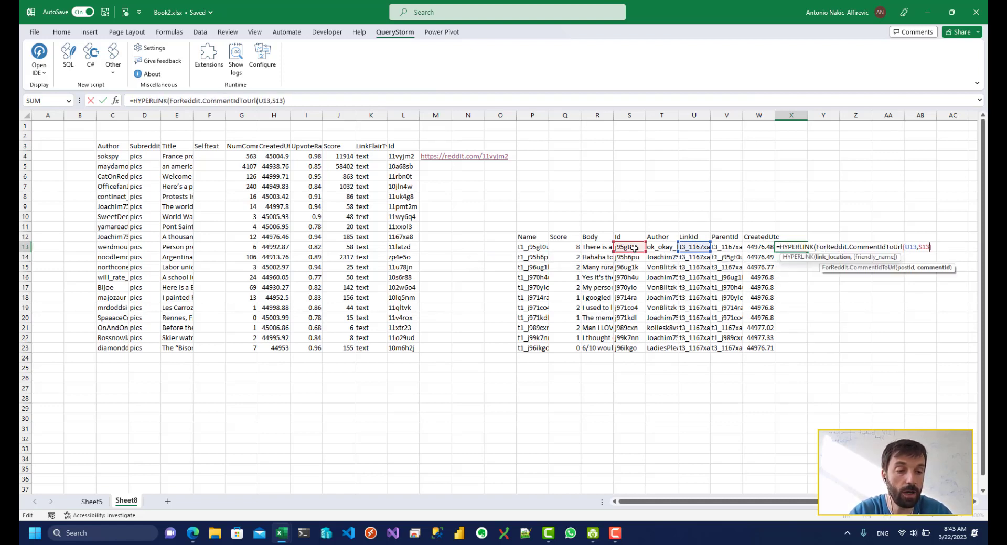
type("))")
key("Return")
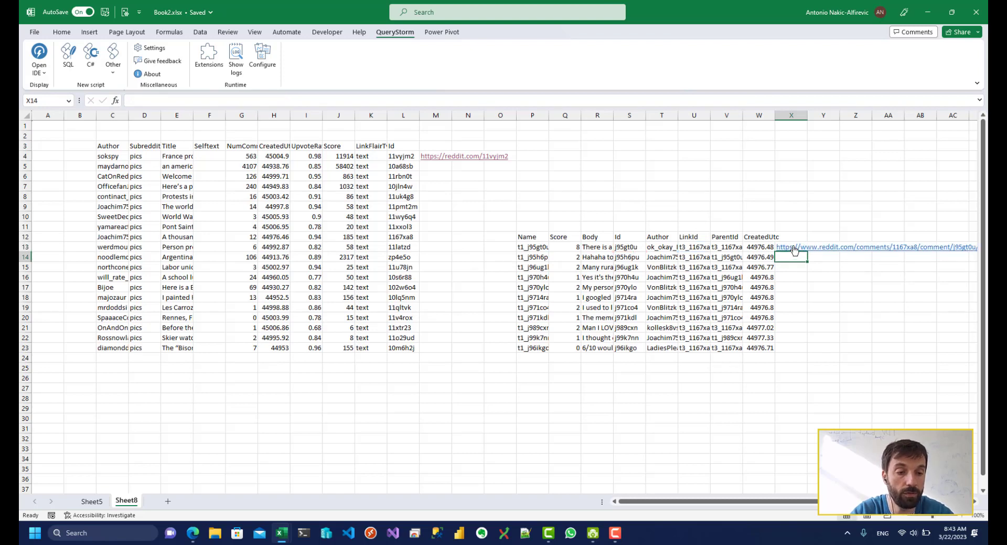
left_click(795, 251)
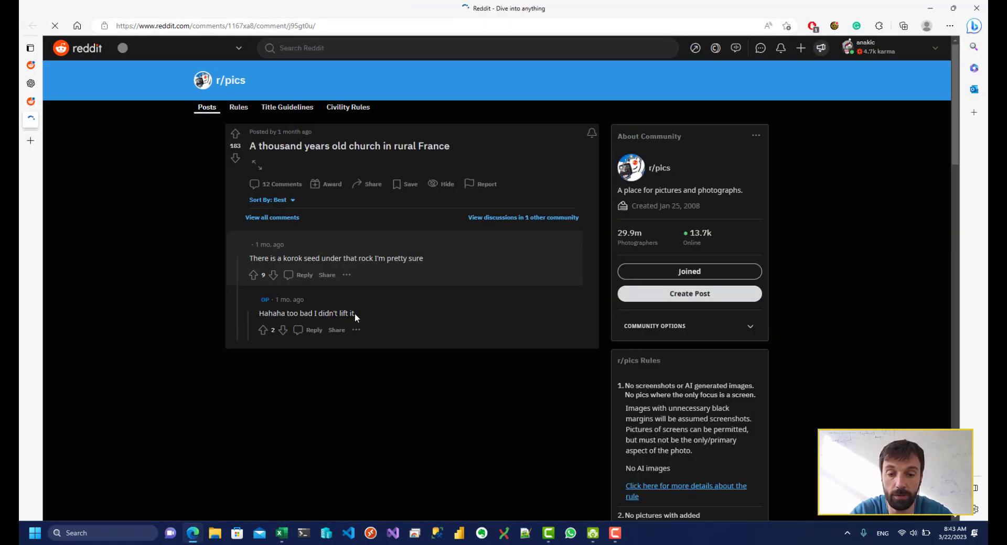
key("alt+Tab")
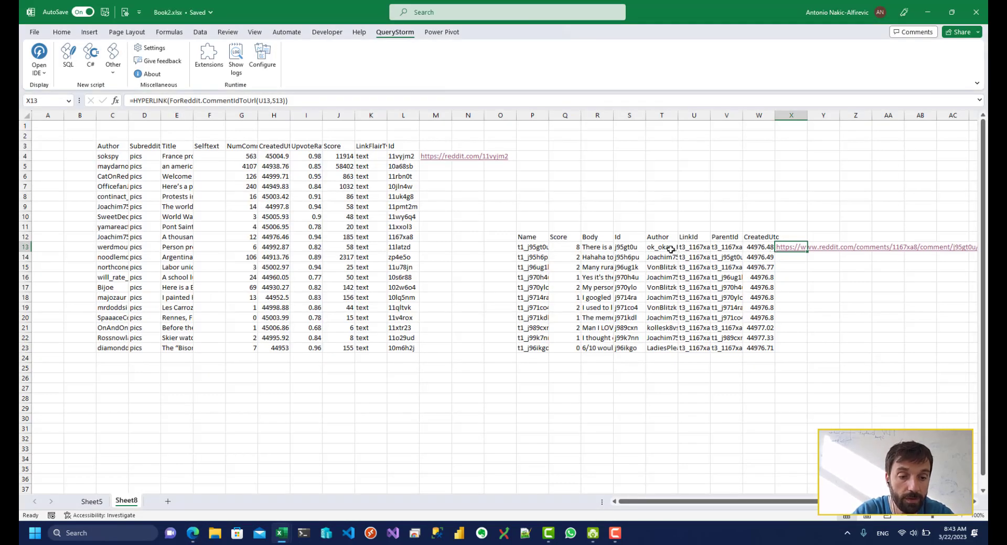
left_click(599, 250)
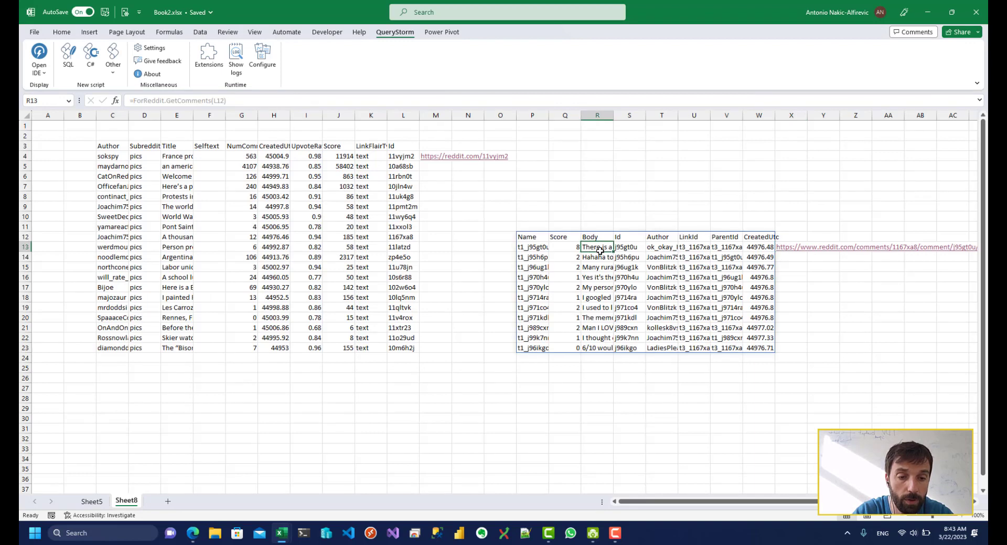
key("alt+Tab")
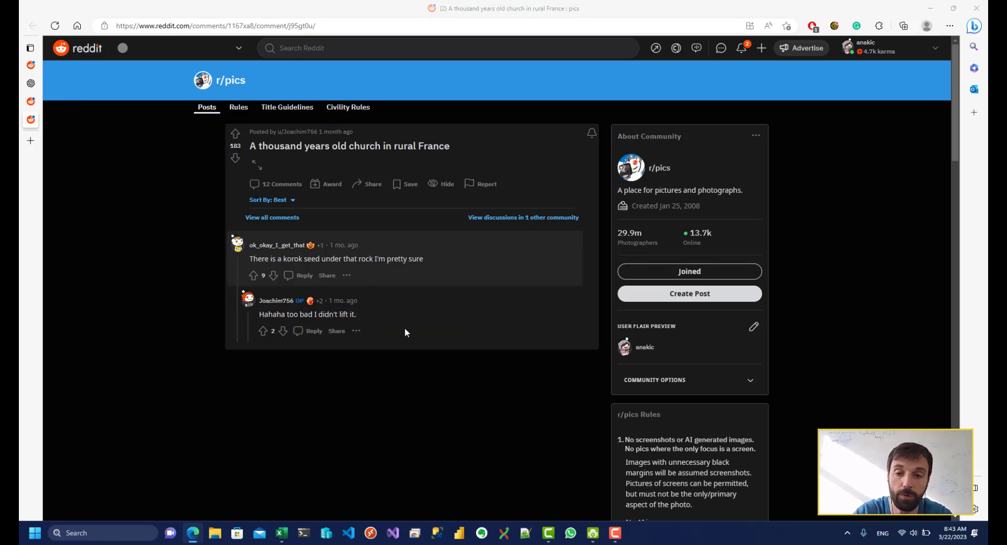
key("alt+Tab")
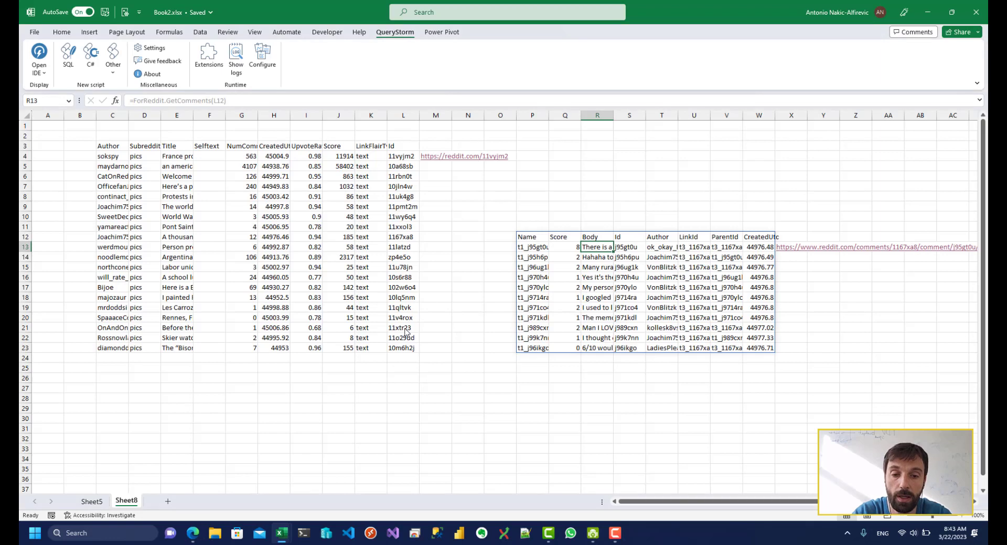
left_click(433, 202)
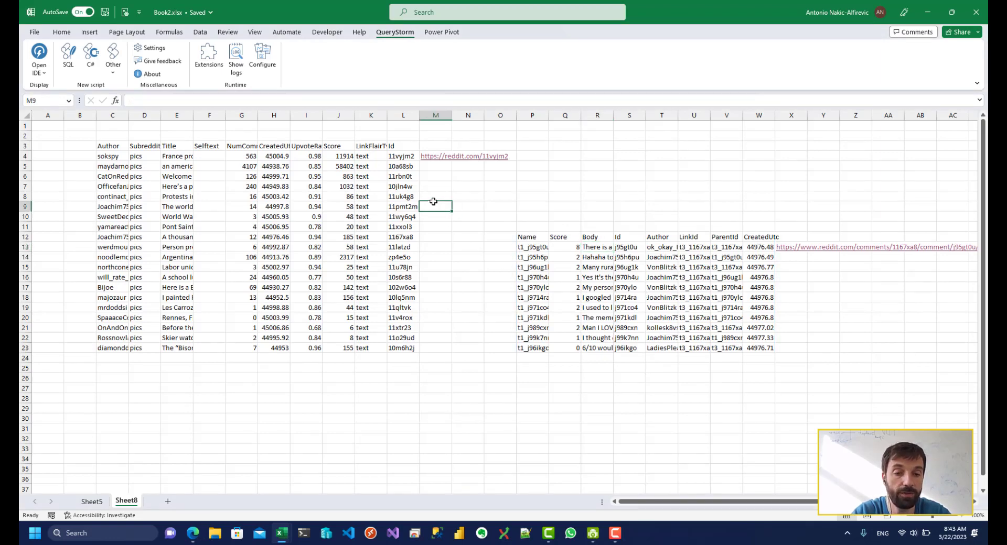
left_click(478, 127)
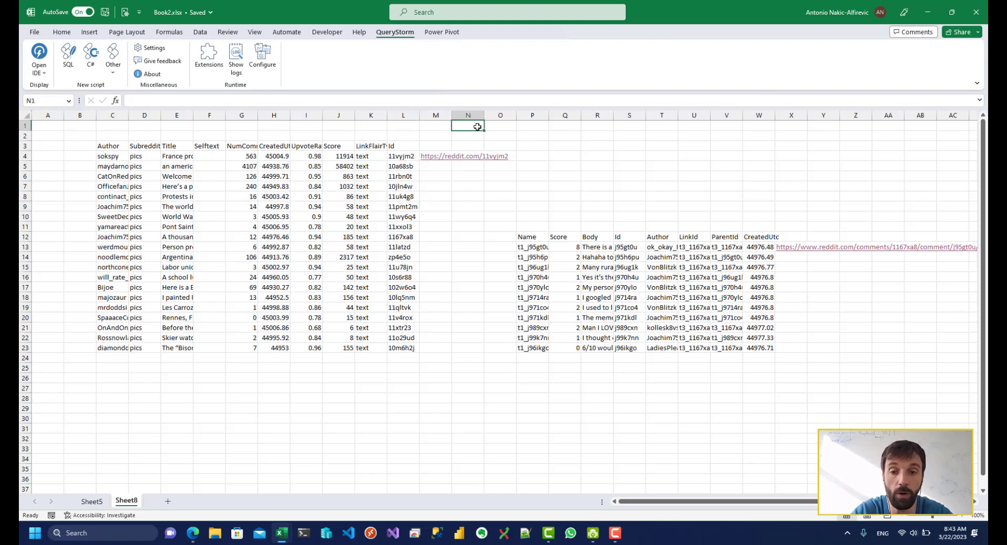
left_click(558, 129)
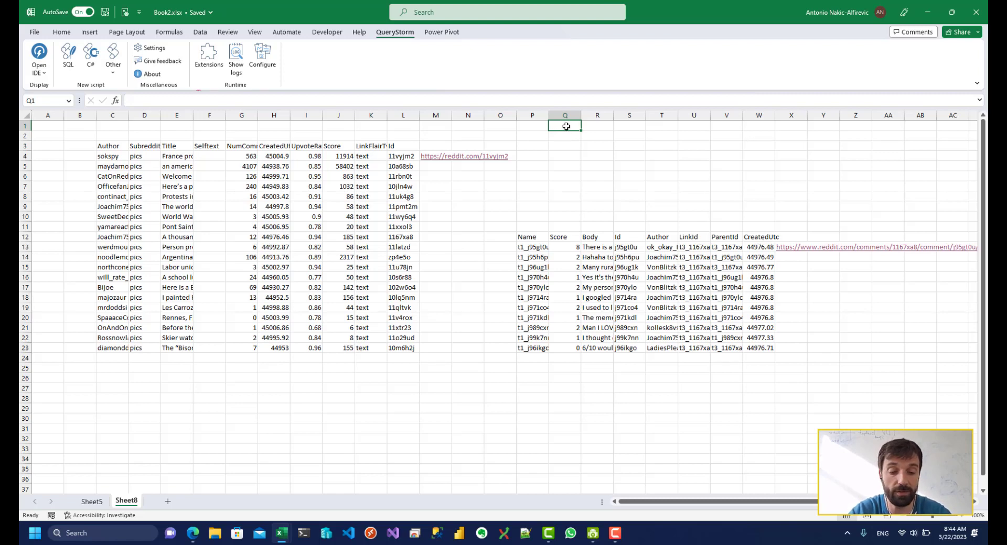
Step: Enter 'Sentiments:' in Q1 and the categories Negative, Neutral, Positive in R1, S1, T1
type("Sentimen")
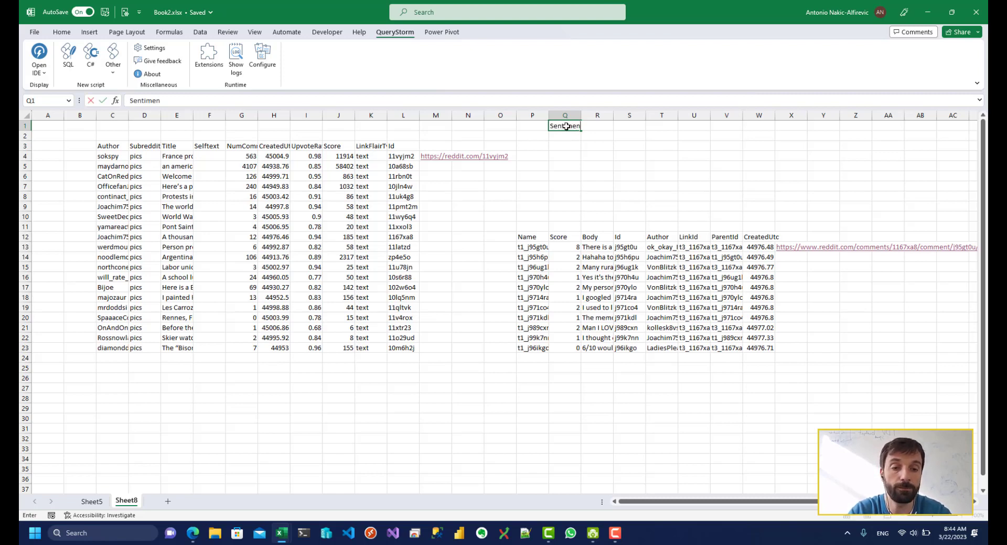
type("ts:")
key("Tab")
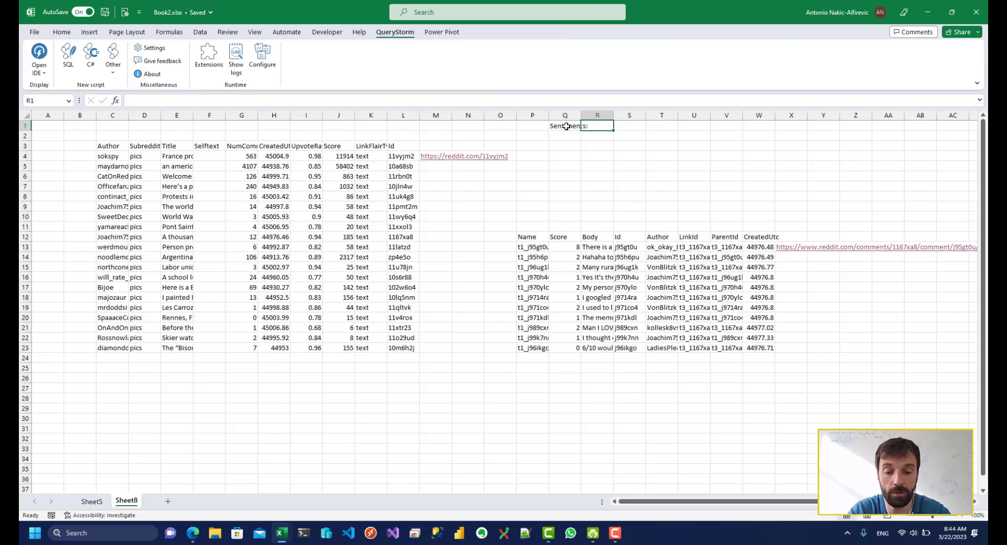
type("Negative")
key("Tab")
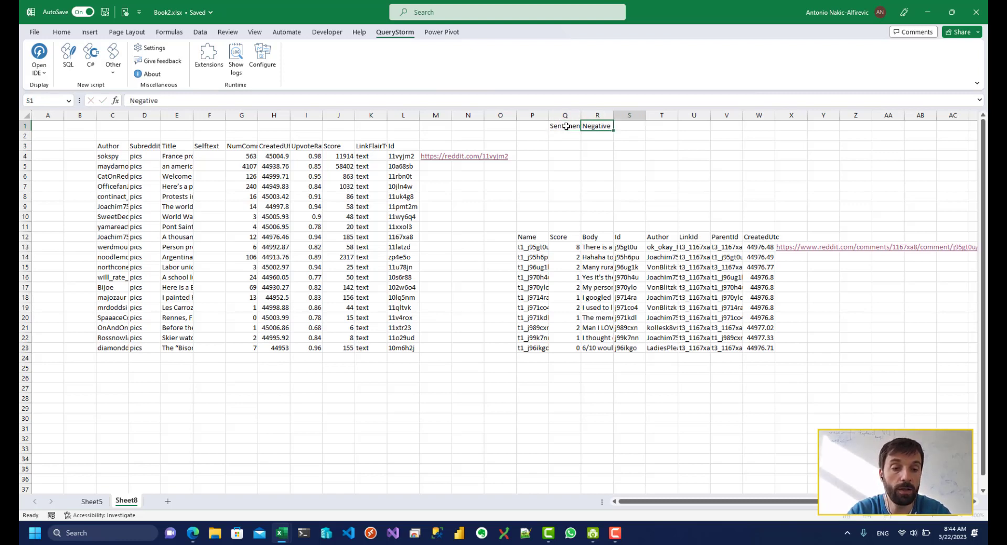
type("Neutral")
key("Tab")
type("P")
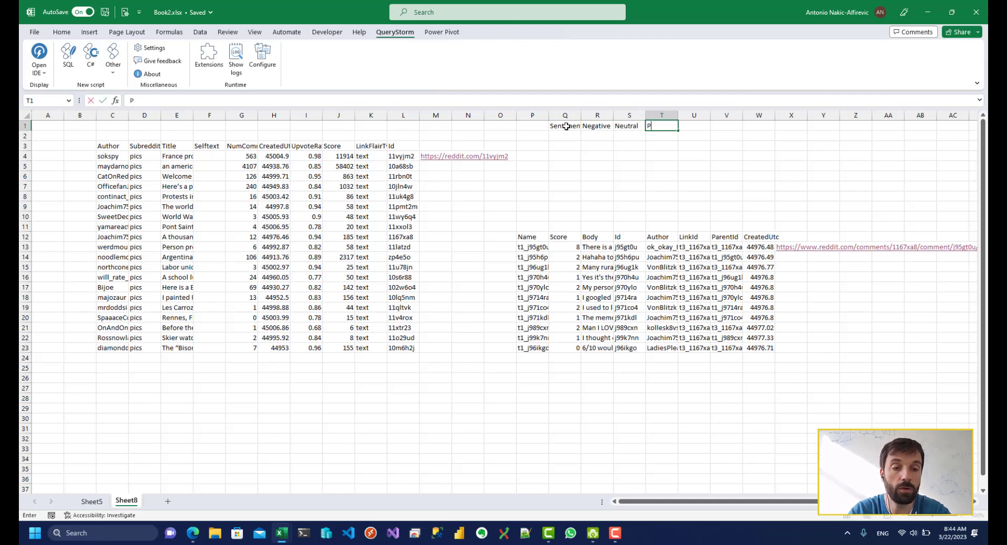
type("ositive")
key("Return")
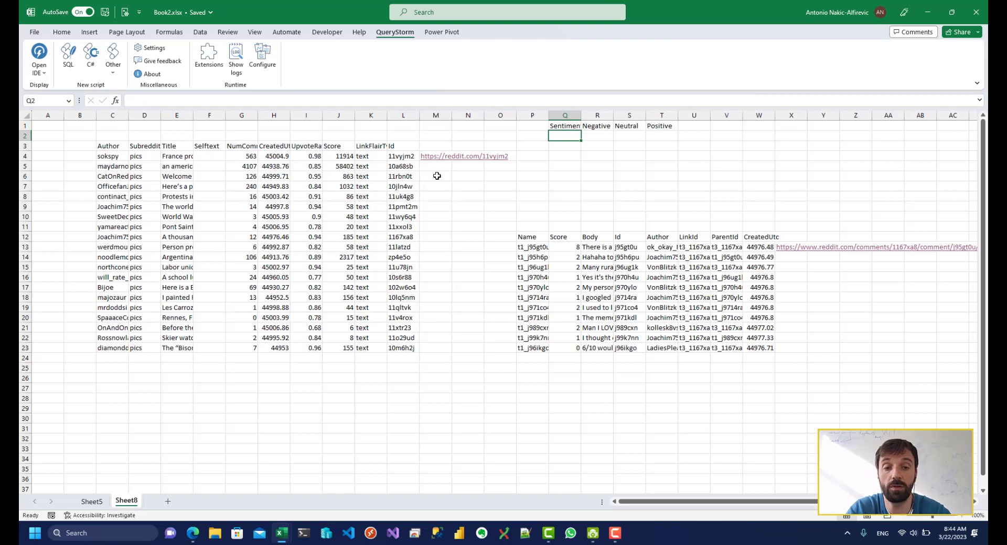
left_click(437, 176)
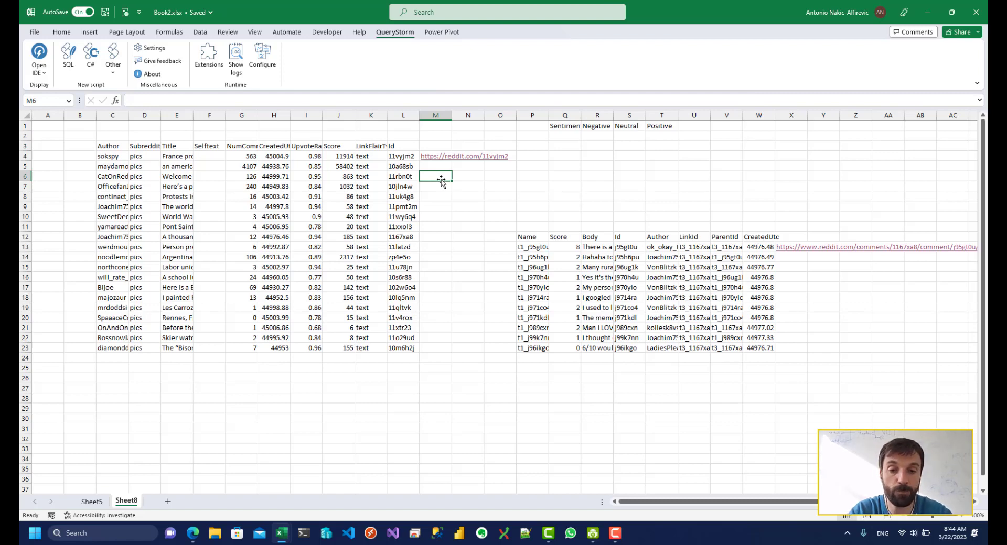
Step: In M6, enter =GPT.Classify(E6,R1:T1) to classify the first post title
type("=")
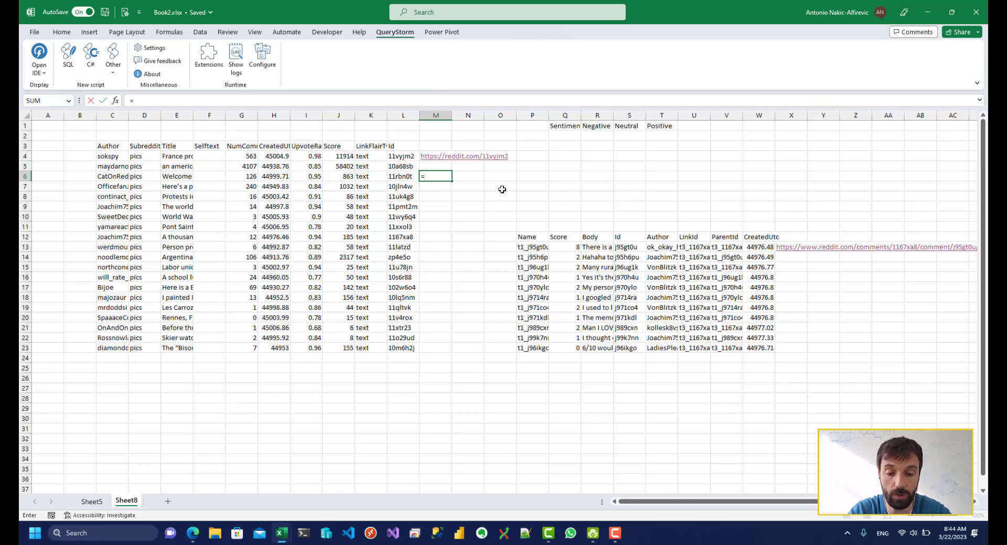
type("GPT.Classify(")
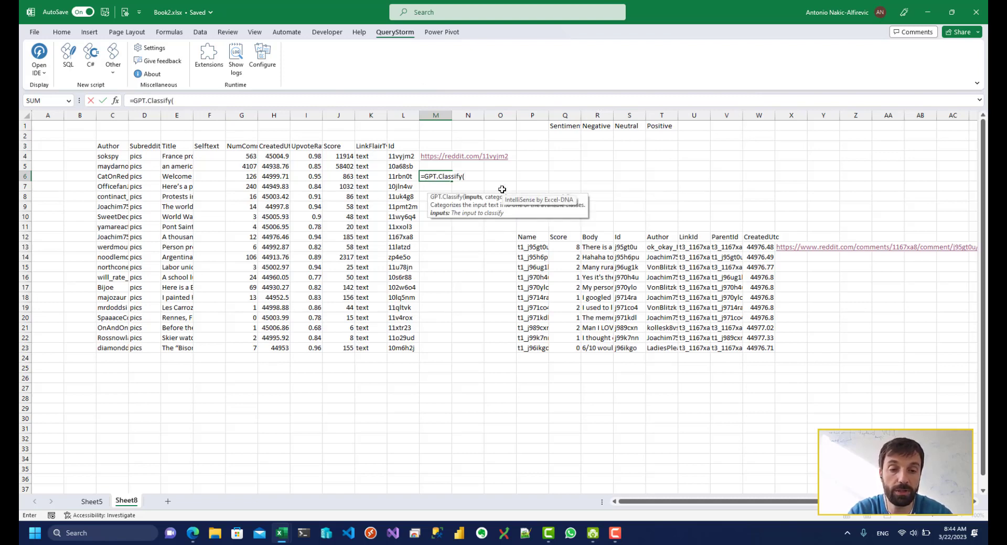
left_click(181, 176)
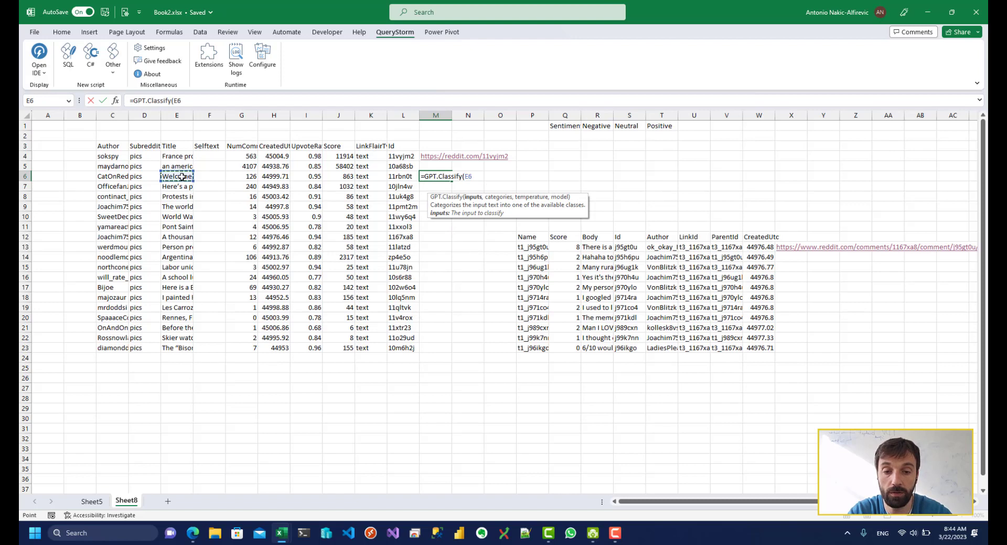
type(",")
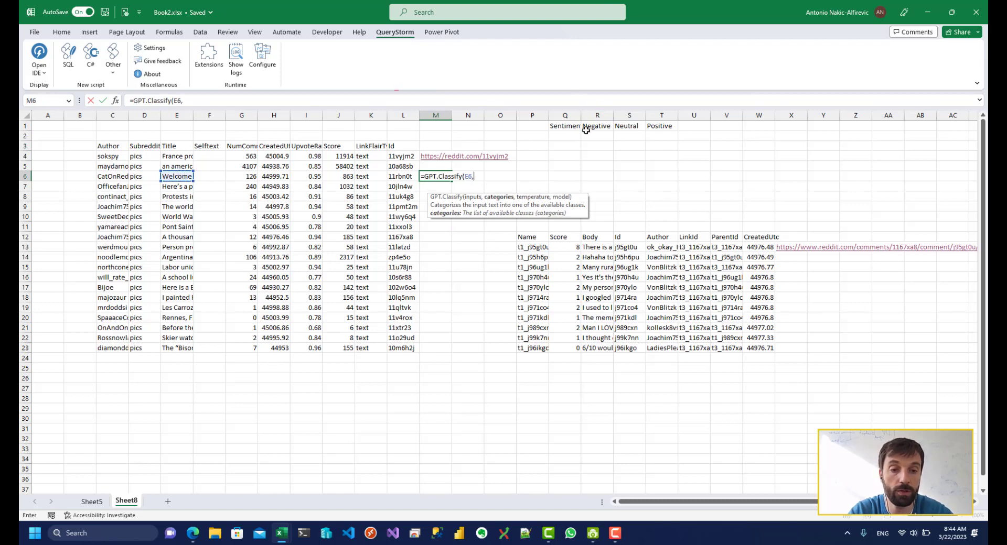
left_click_drag(590, 125, 655, 125)
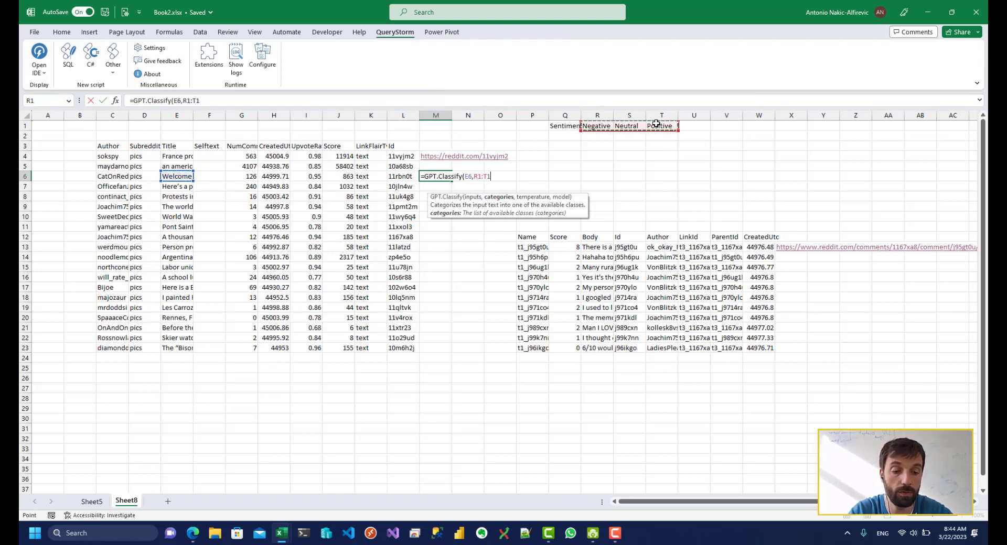
key("Return")
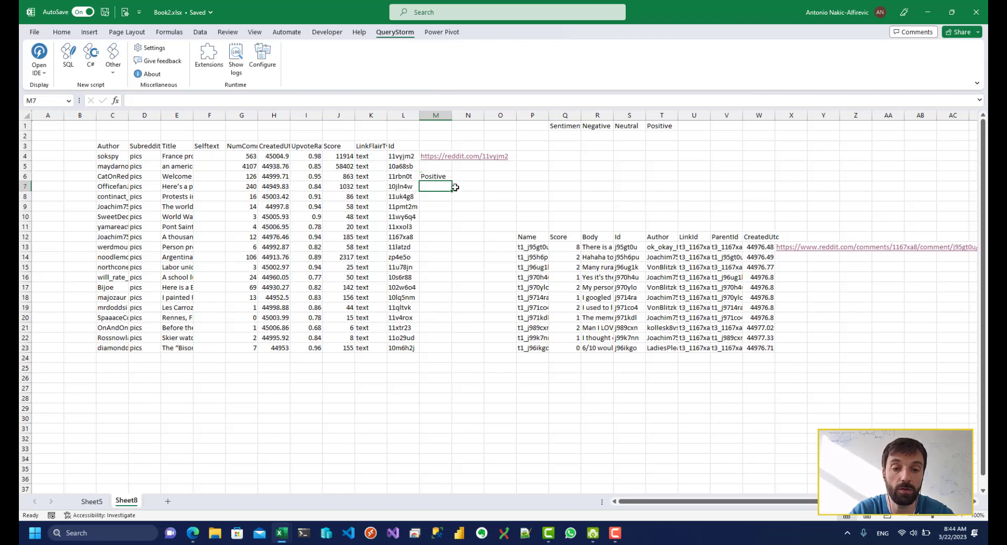
Step: Make the category range absolute ($R$1:$T$1) and fill the formula down to M23
left_click(433, 177)
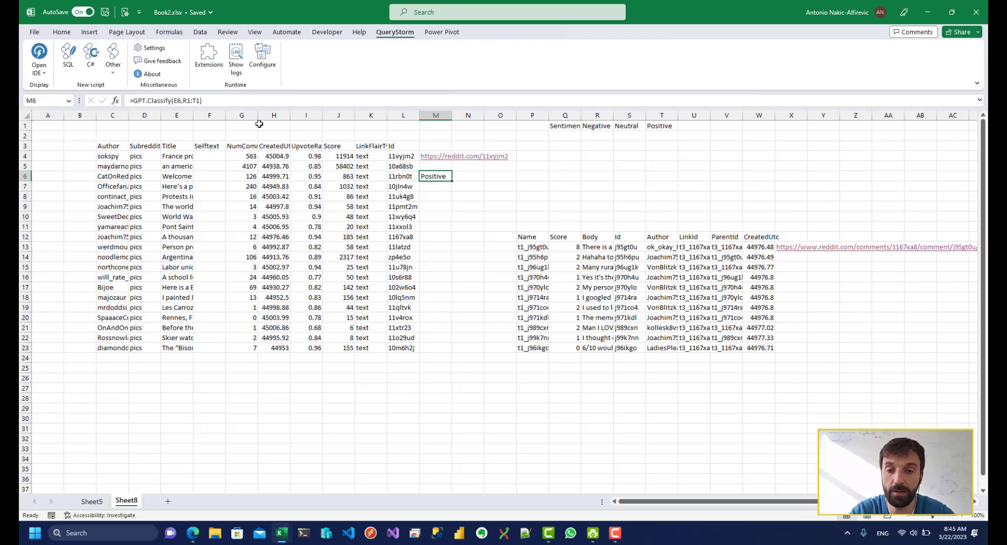
left_click(185, 104)
key("F4")
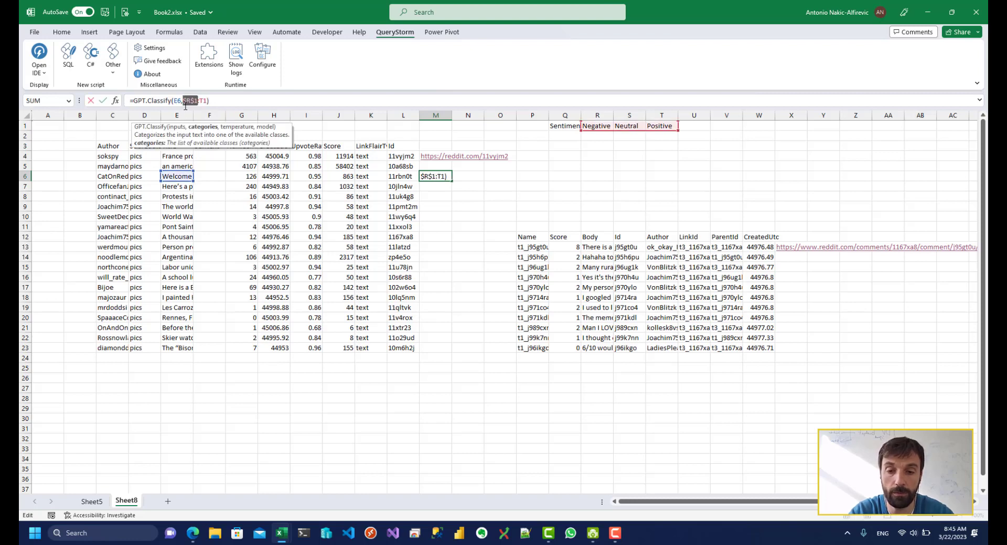
key("F4")
key("Return")
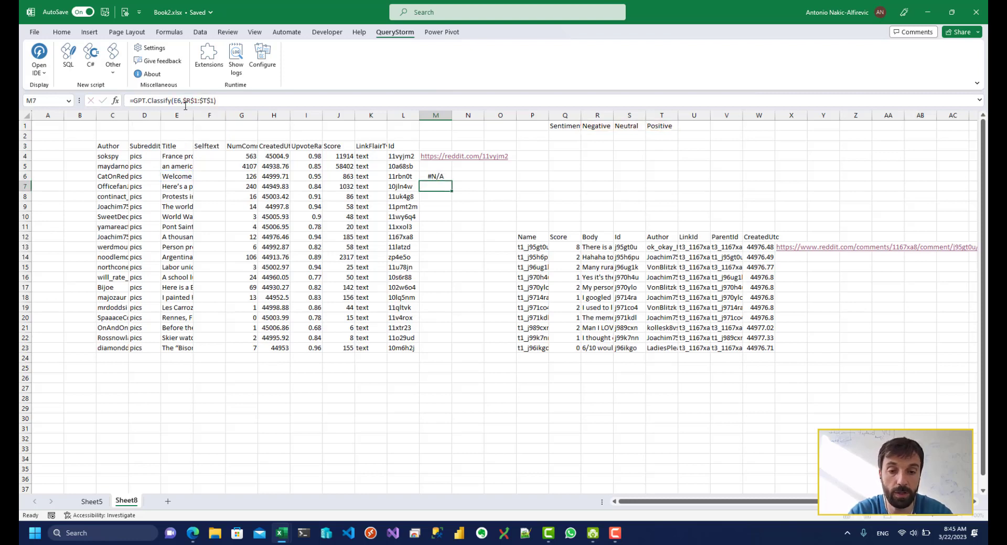
left_click(446, 177)
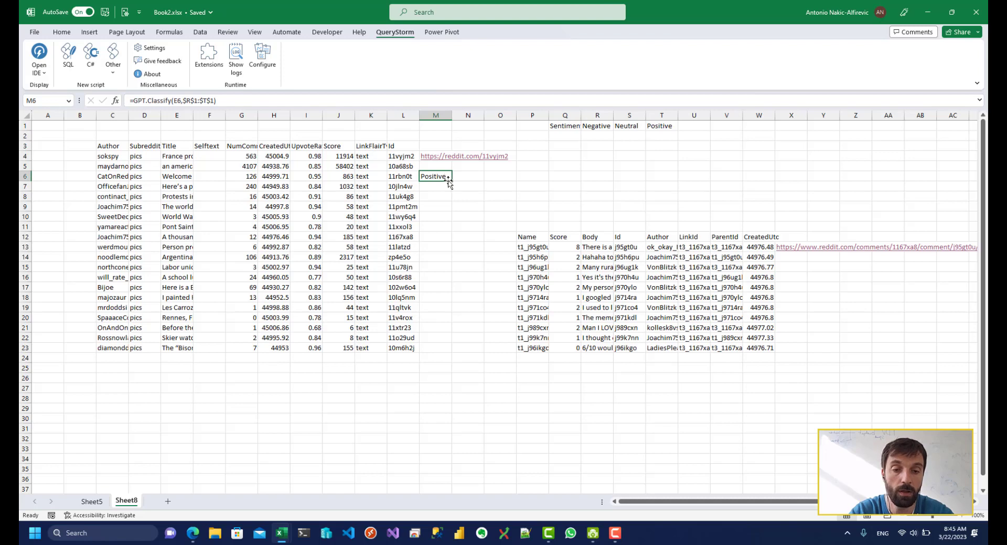
double_click(451, 181)
left_click(540, 175)
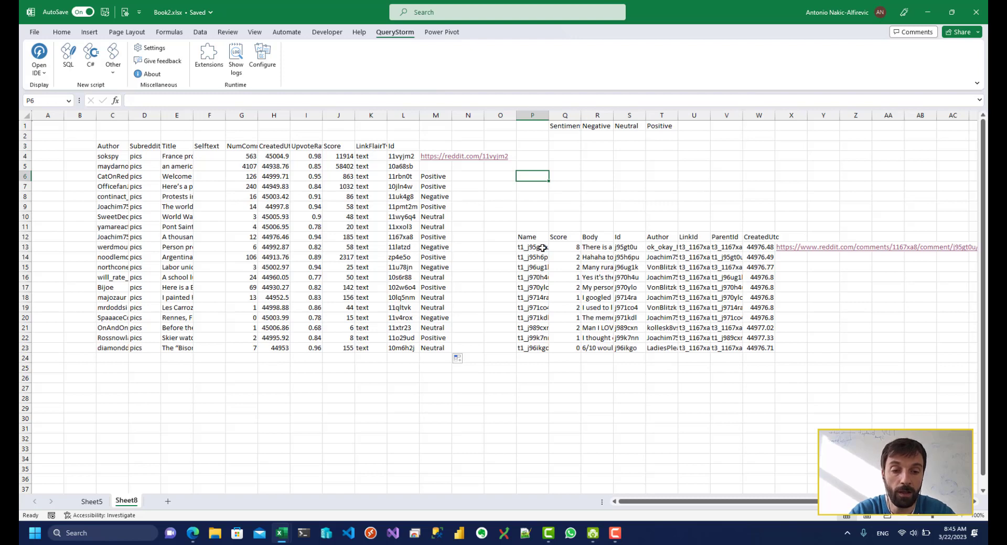
left_click(794, 274)
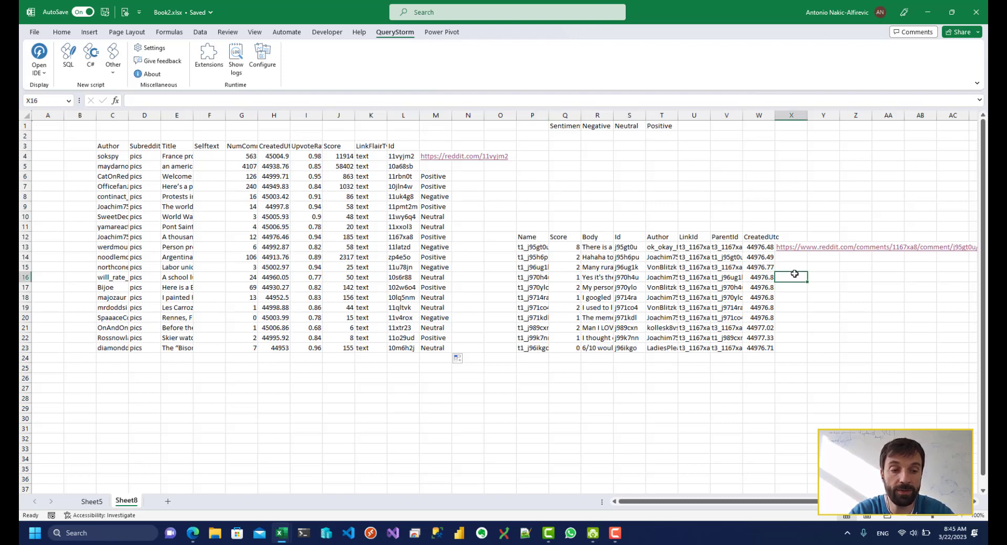
left_click(534, 239)
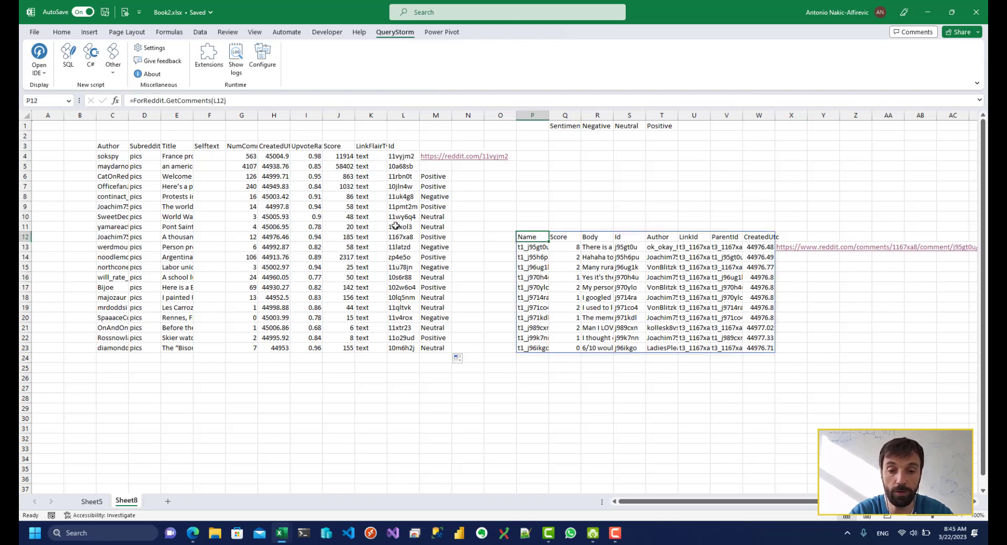
left_click(264, 100)
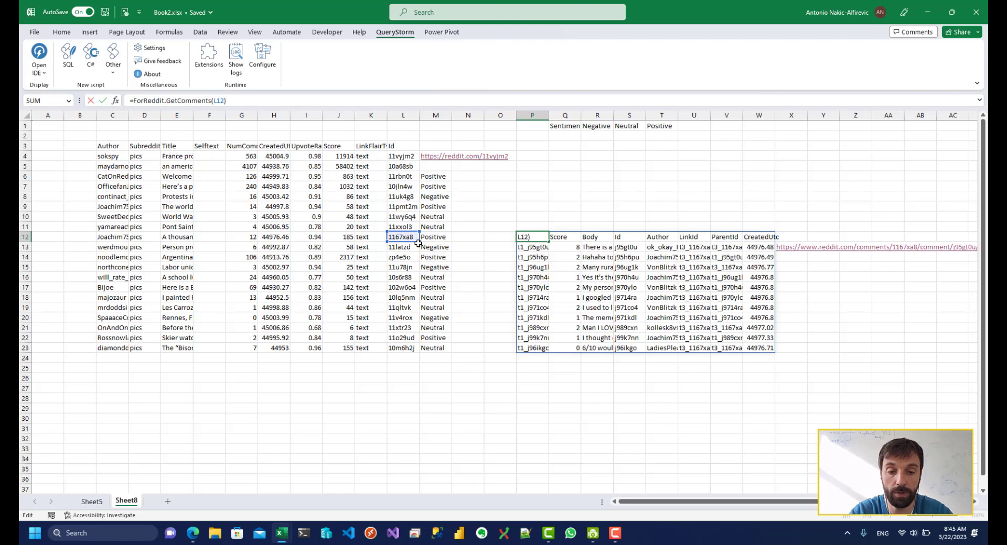
left_click_drag(418, 243, 419, 323)
key("Return")
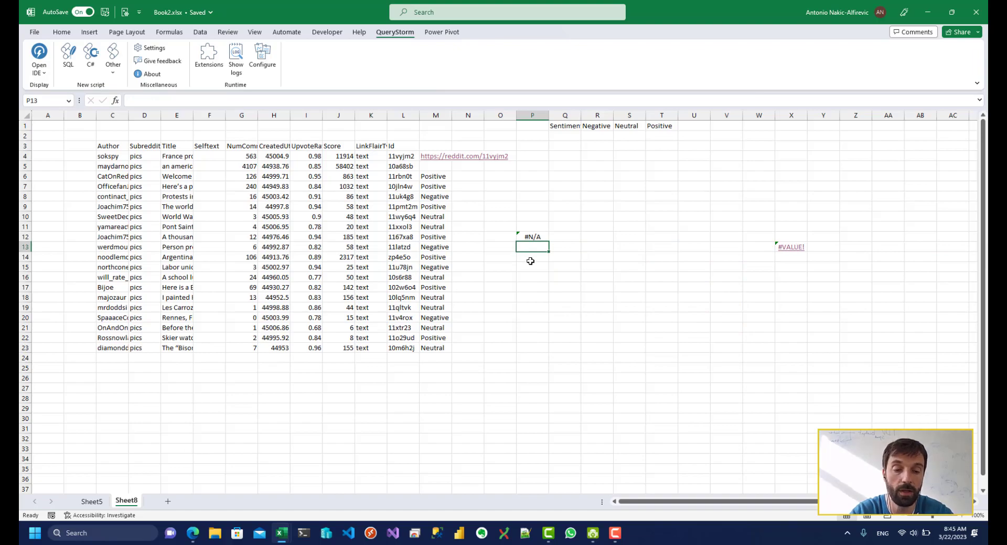
scroll(664, 329, "down", 20)
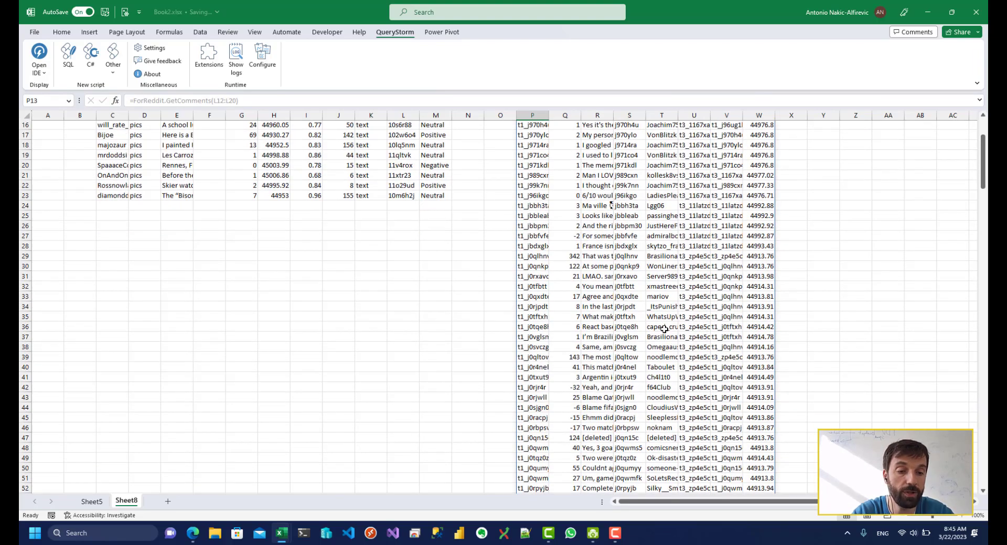
scroll(664, 330, "up", 20)
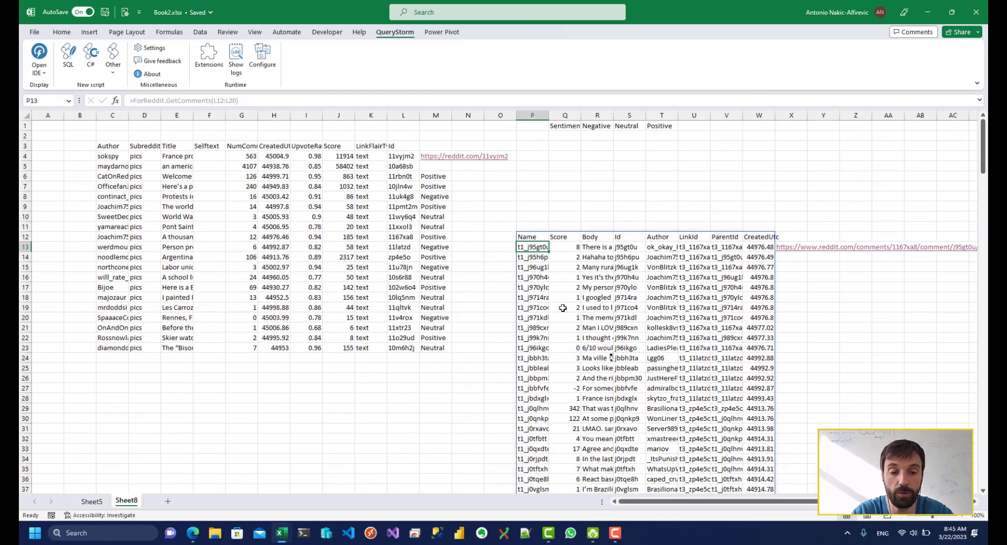
left_click(537, 237)
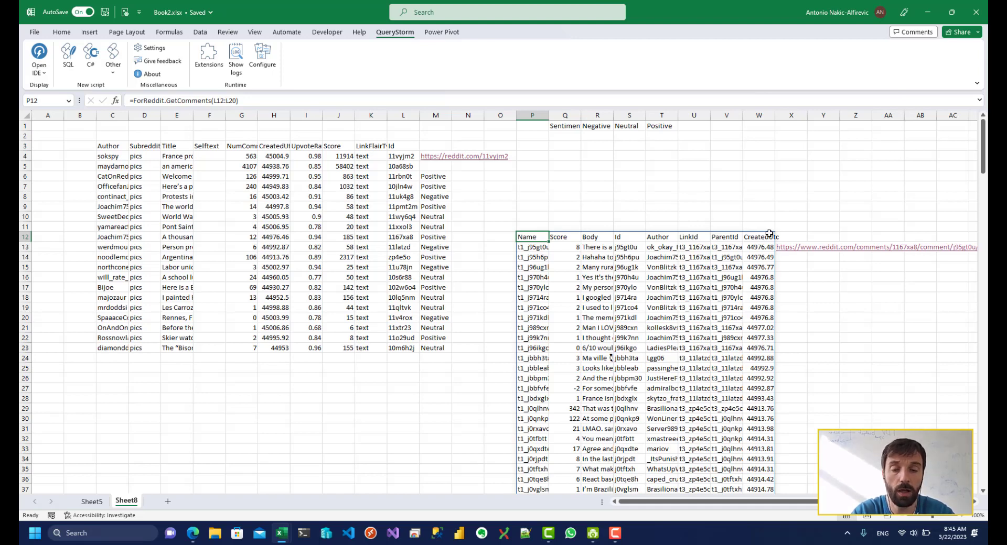
Step: Select an empty cell beside the comments table before leaving Excel
left_click(711, 137)
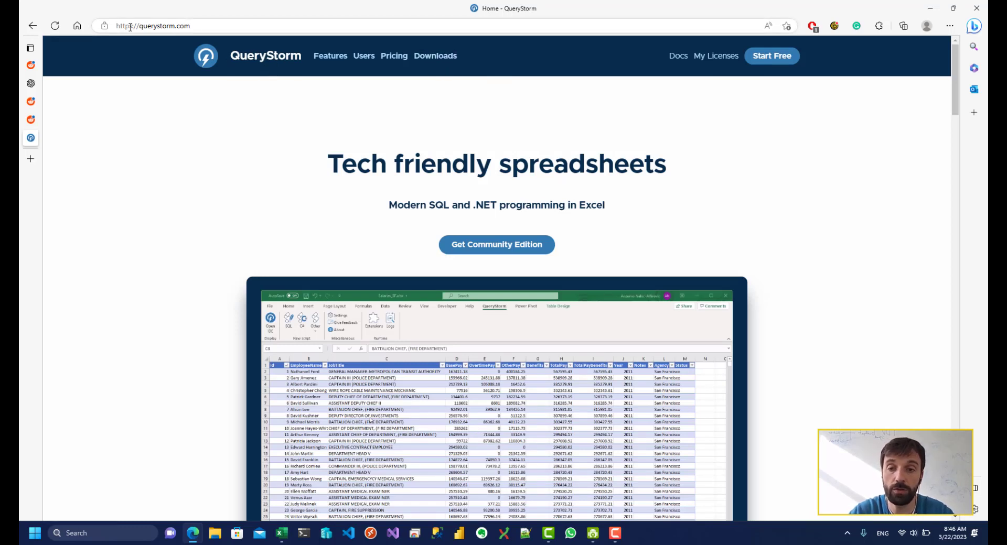
Step: View the QueryStorm Downloads page's Full Installer, then switch back to Book2.xlsx
left_click(438, 57)
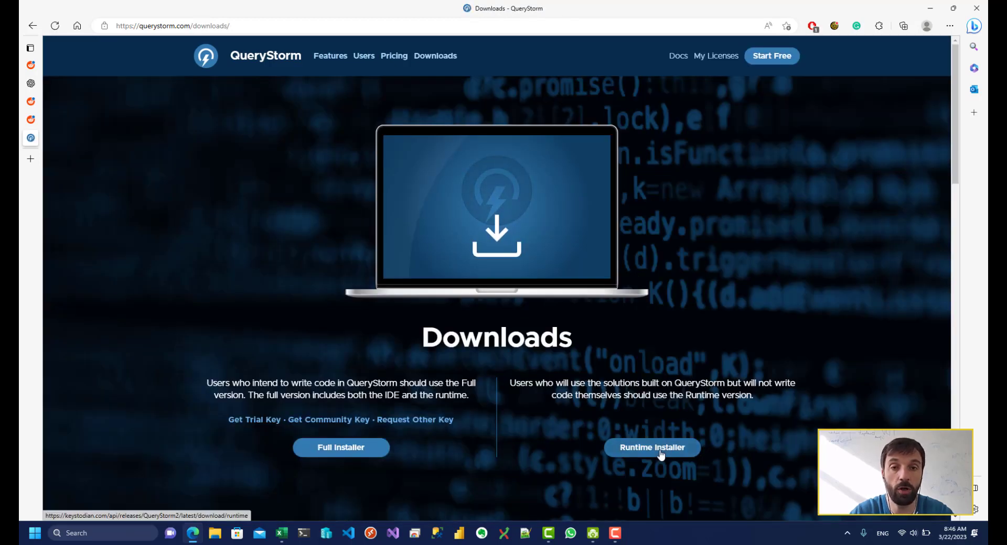
left_click(362, 451)
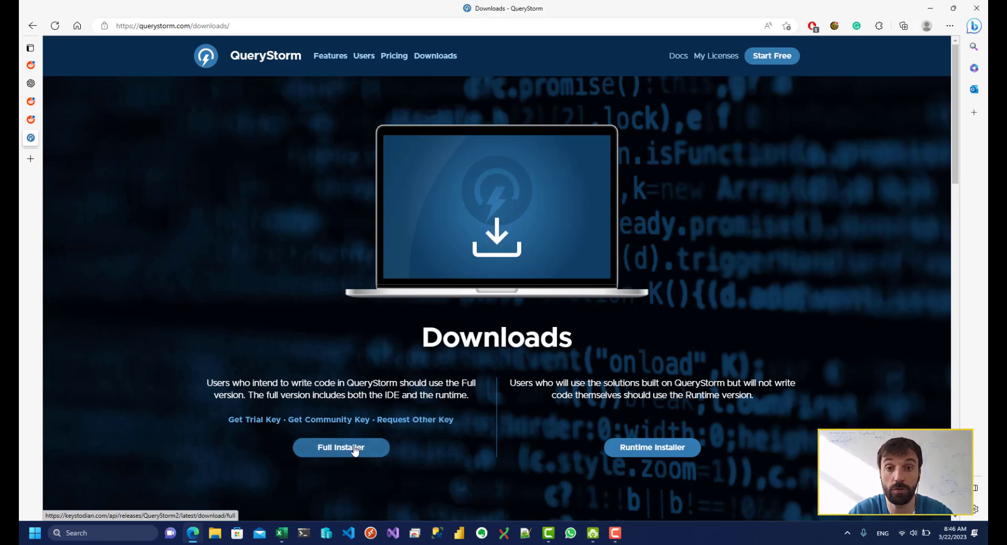
scroll(713, 360, "down", 1)
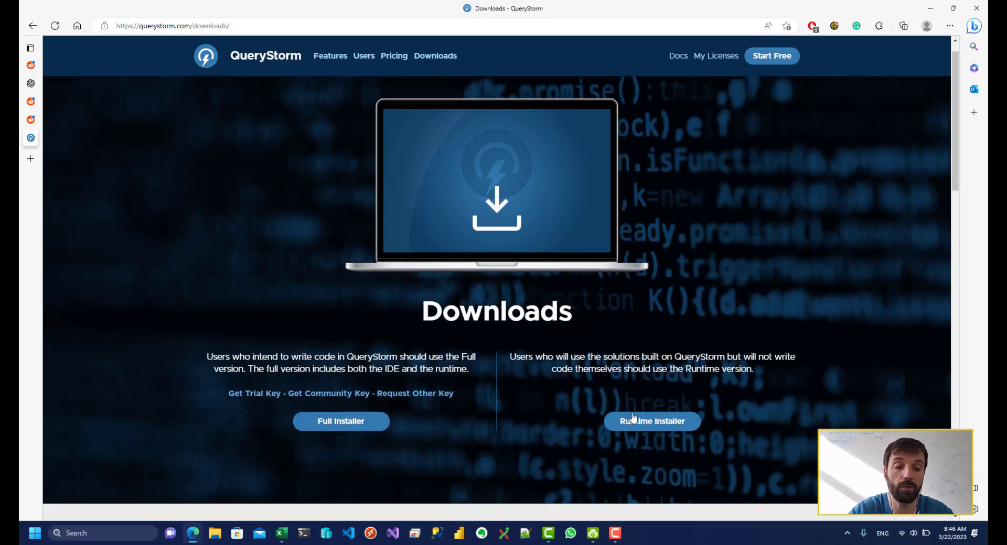
scroll(693, 299, "up", 1)
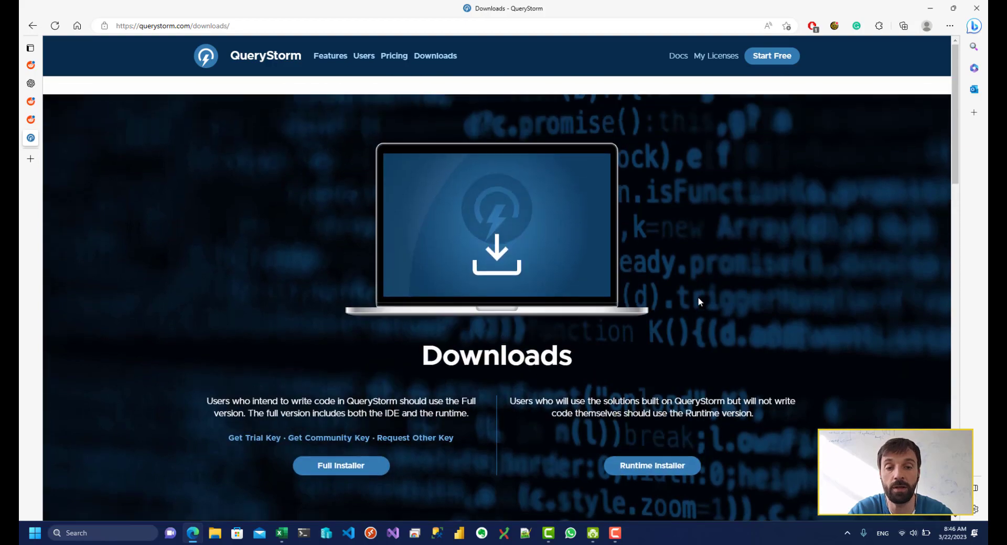
scroll(697, 300, "down", 1)
key("alt+Tab")
key("alt+Tab")
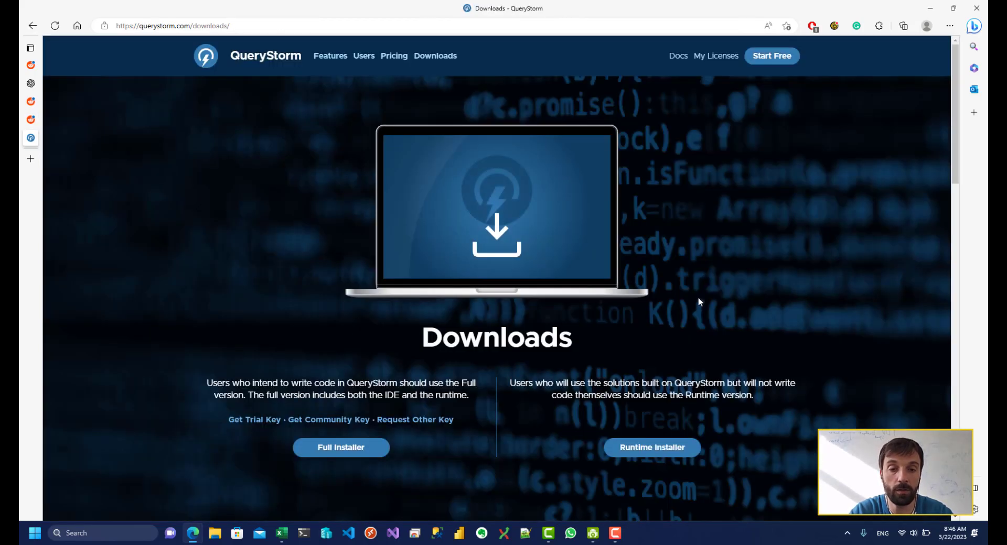
key("alt+Tab")
key("alt+Tab")
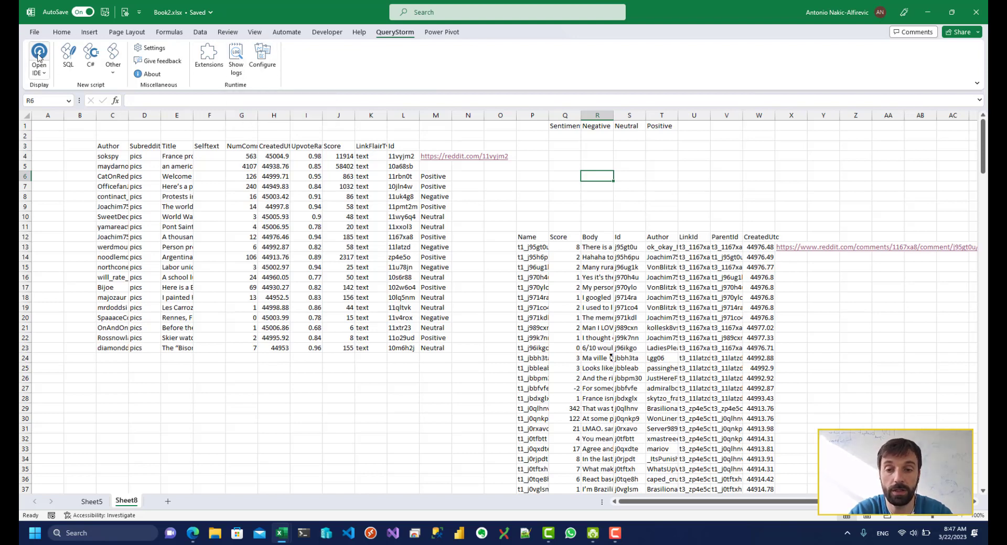
left_click(218, 62)
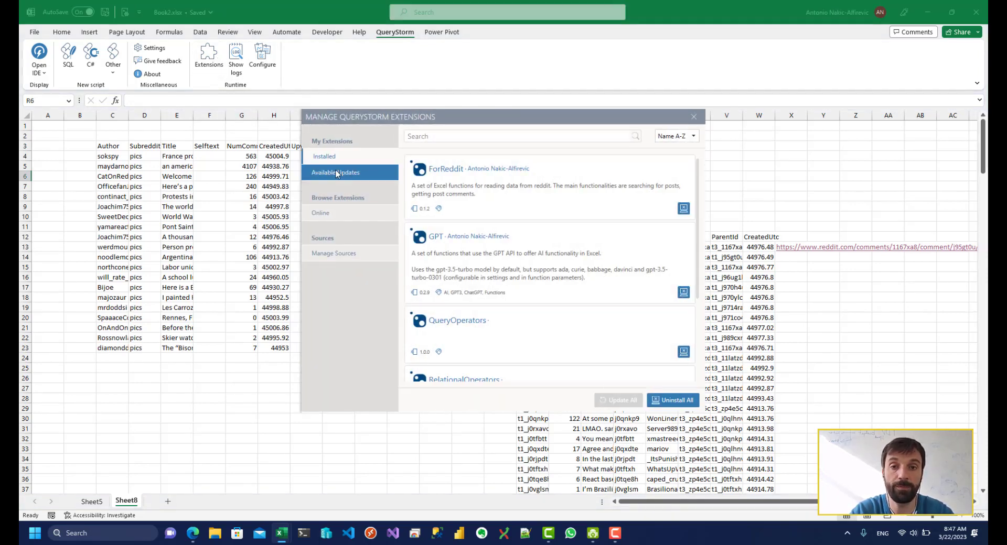
left_click(363, 217)
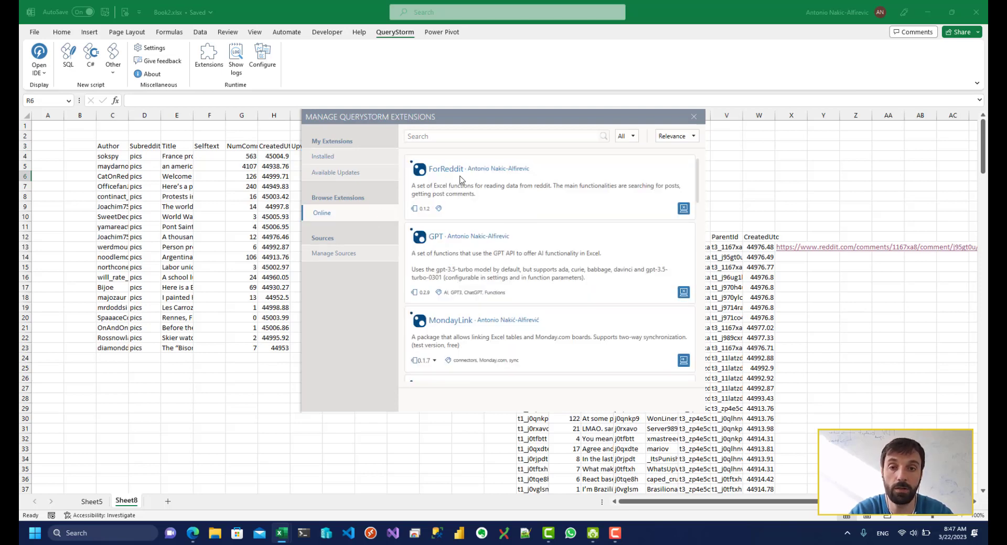
mouse_move(456, 173)
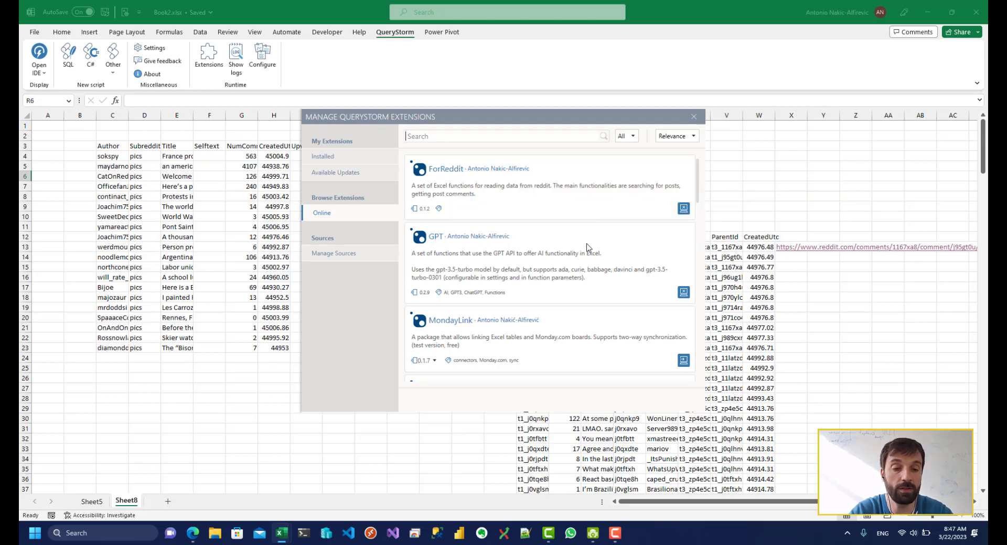
left_click(690, 118)
left_click(262, 57)
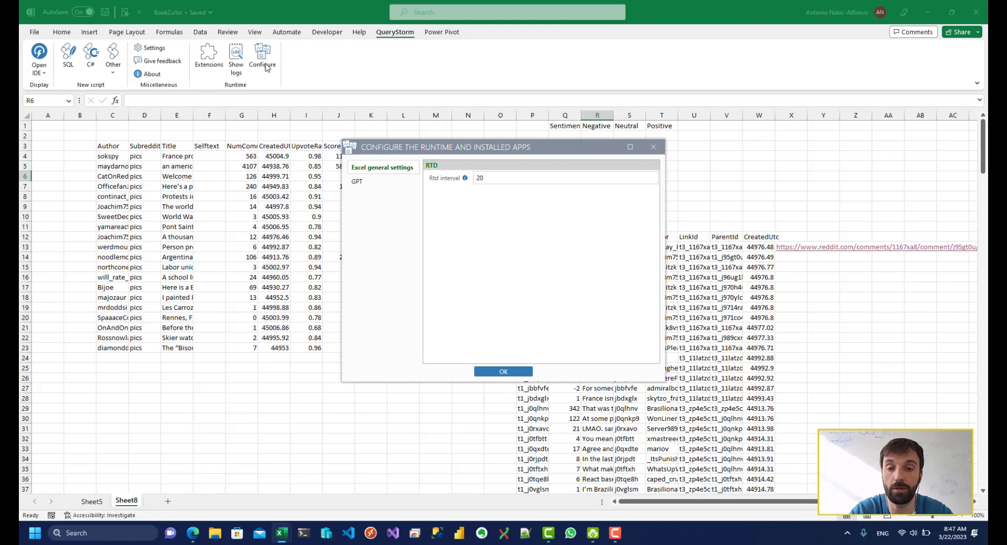
left_click(361, 183)
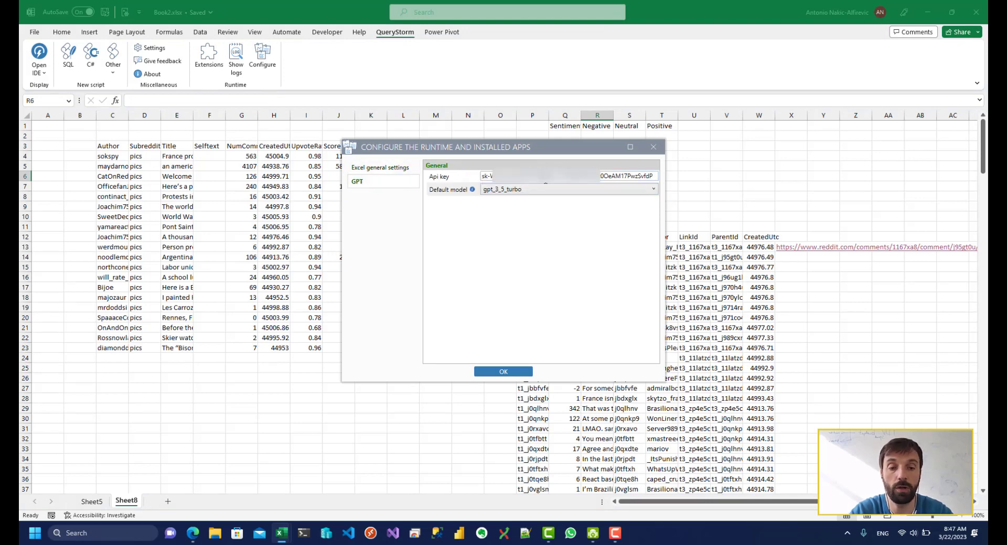
left_click(653, 148)
left_click(513, 176)
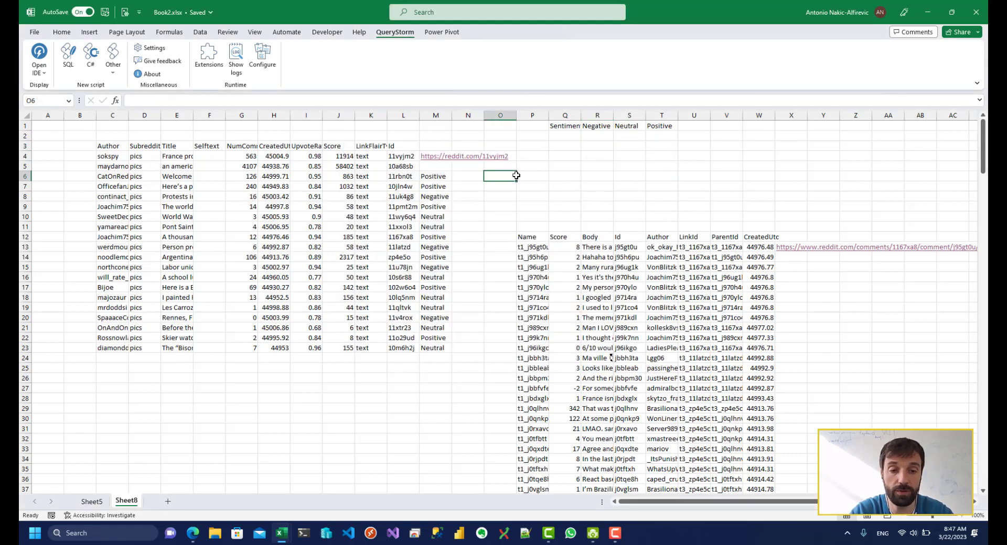
left_click(492, 227)
left_click(478, 264)
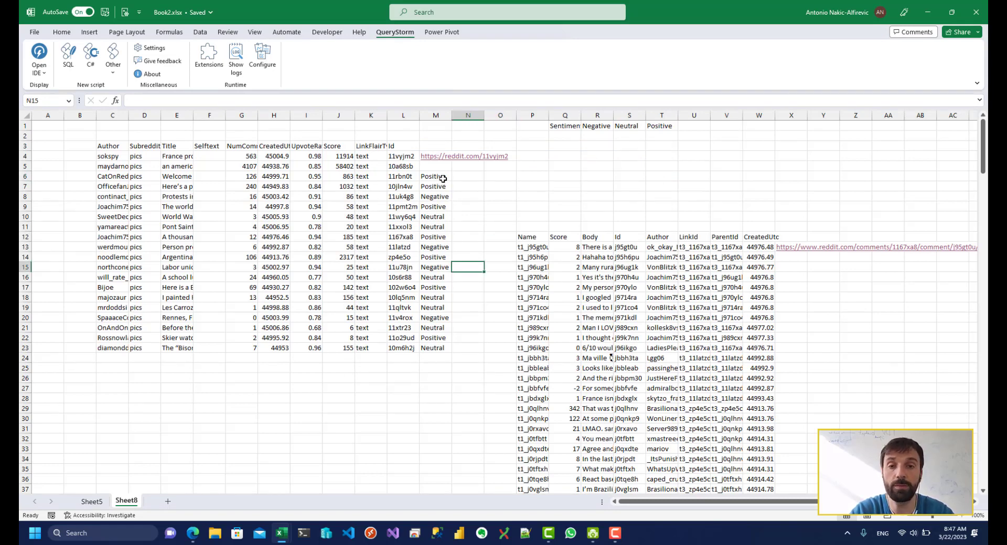
left_click_drag(443, 179, 439, 348)
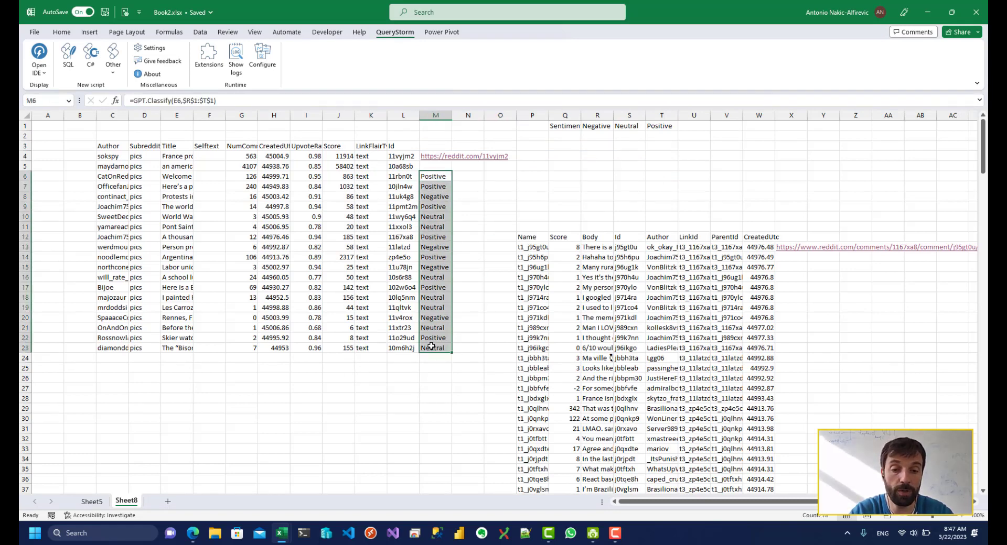
left_click(478, 258)
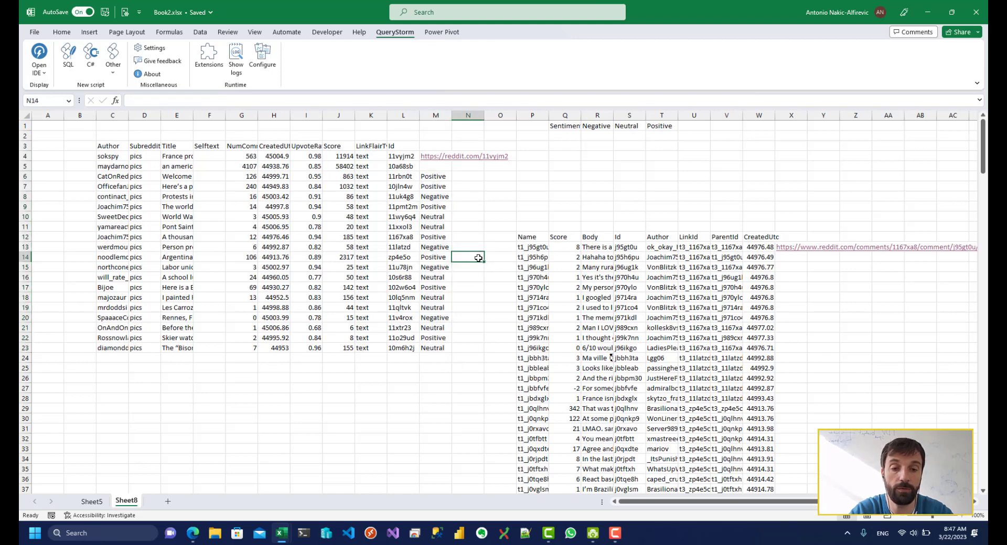
left_click_drag(429, 179, 427, 338)
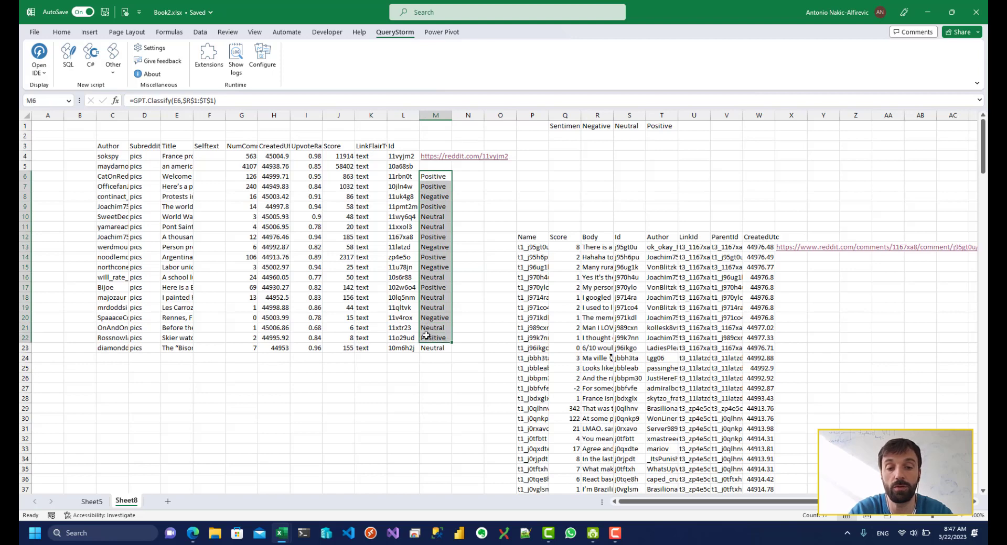
left_click(443, 248)
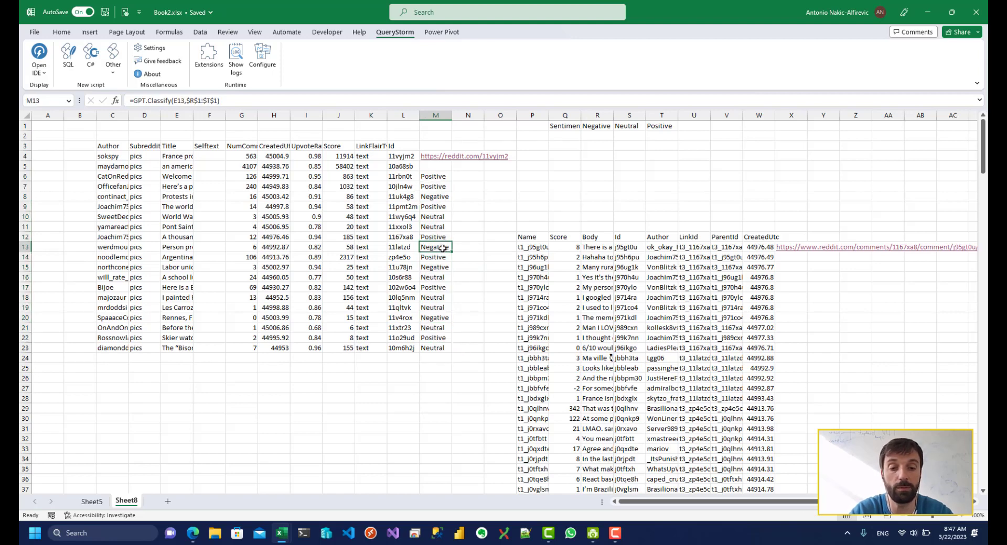
left_click(435, 203)
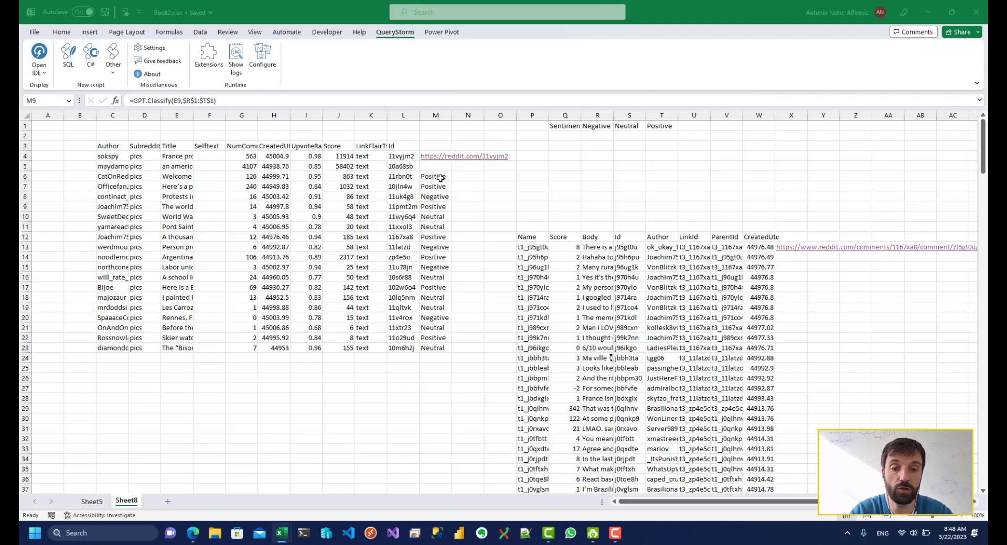
key("alt+Tab")
Step: Reload the OpenAI usage page showing $3.58, then minimize the browser and select Q4
left_click(31, 85)
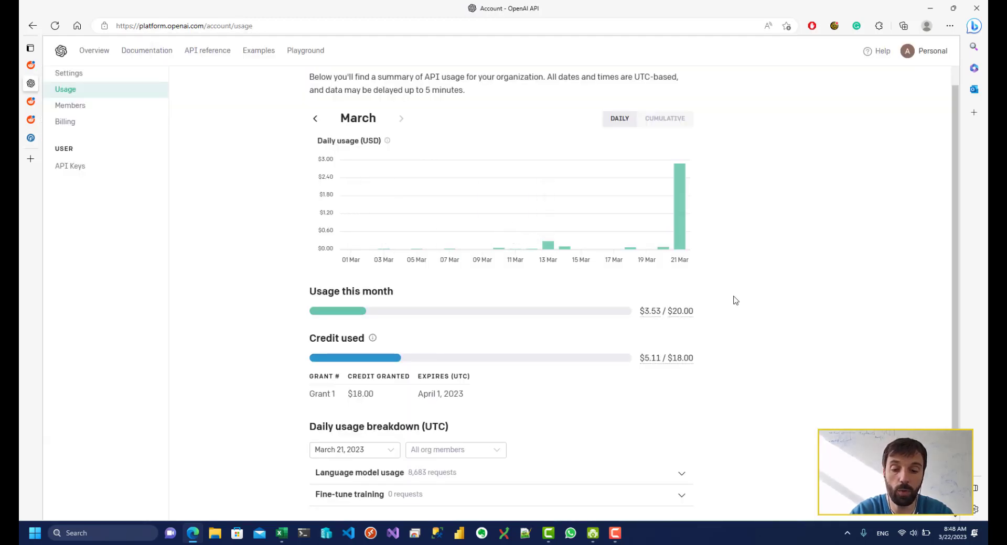
key("F5")
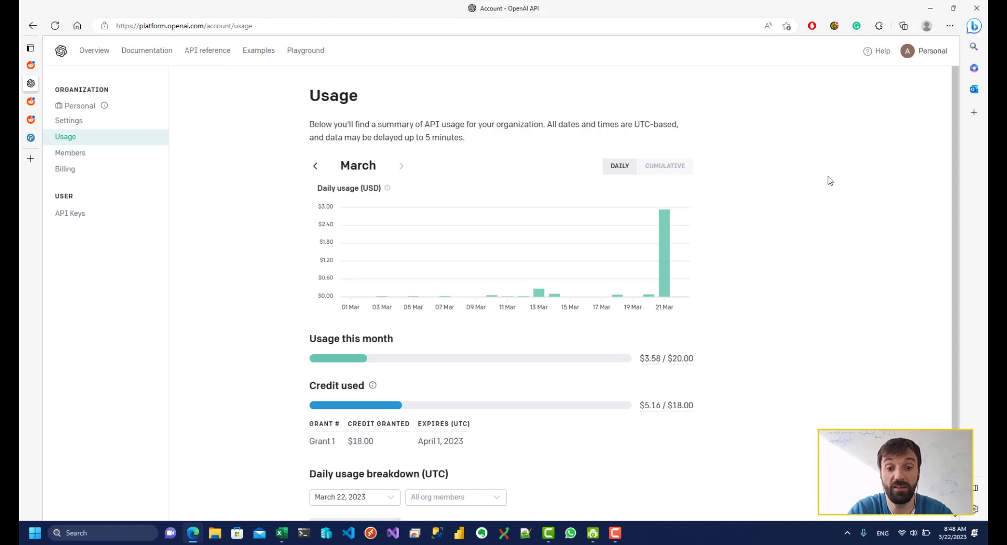
left_click(929, 10)
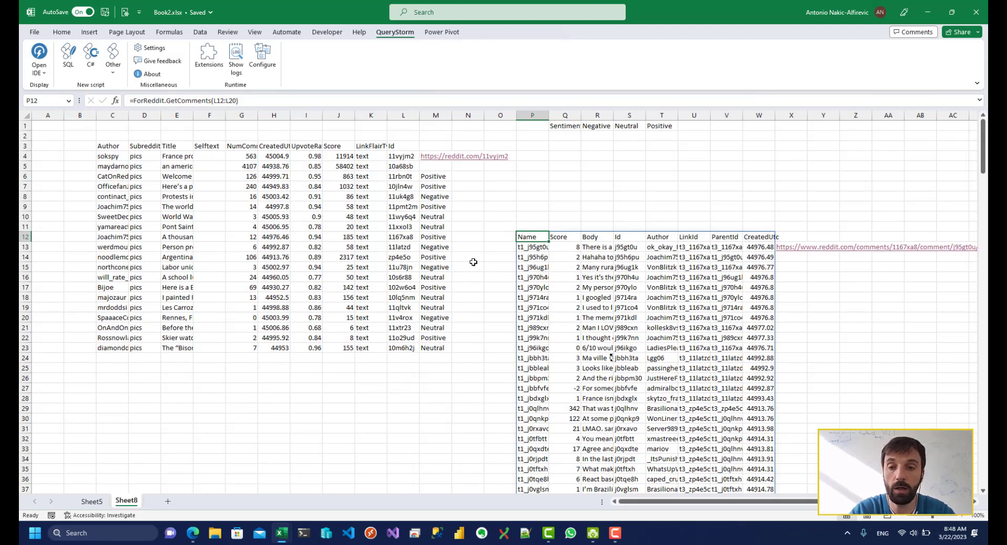
left_click(565, 156)
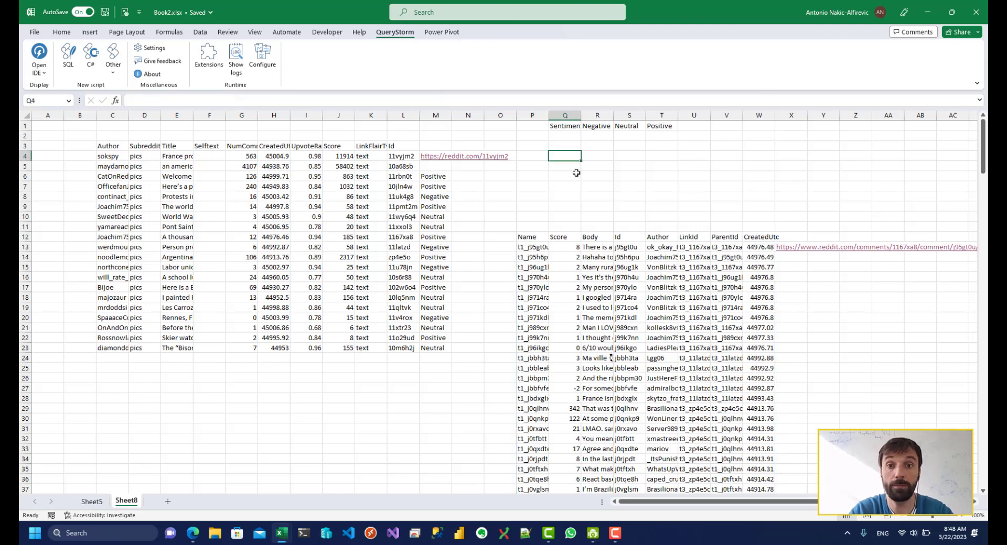